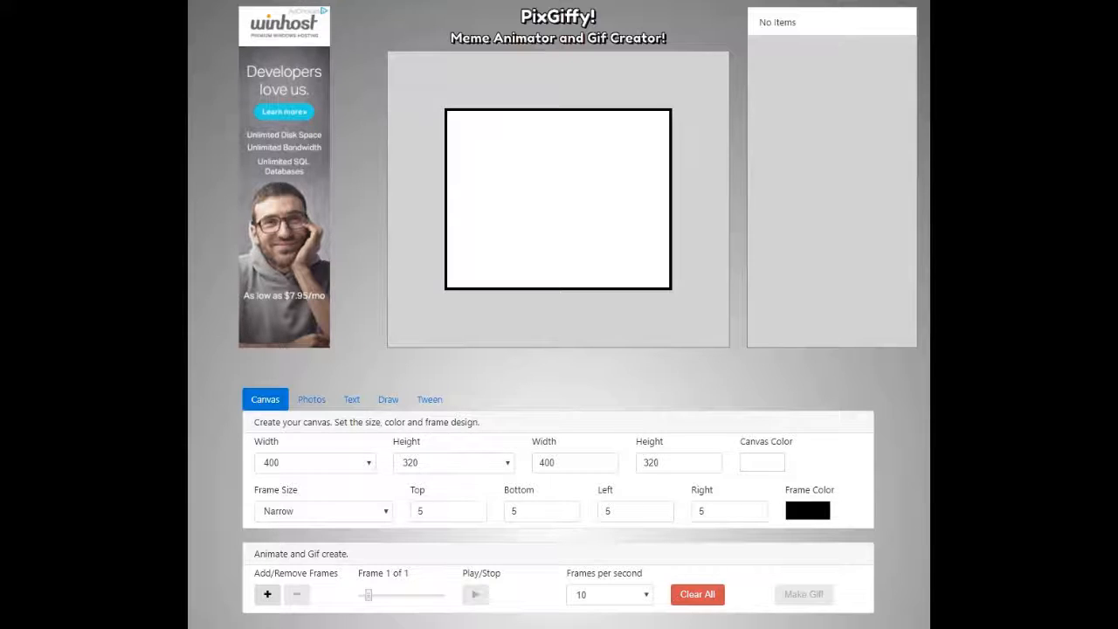
Add sun.jpg from the Photos panel and shrink it near the canvas's bottom centre.
left_click(312, 400)
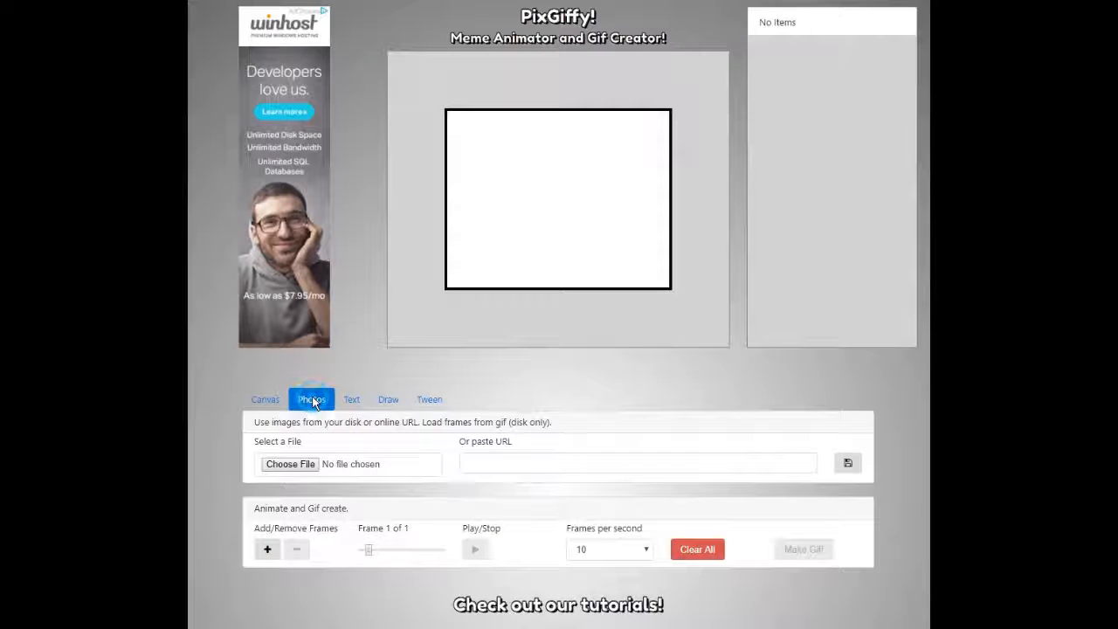
left_click(294, 471)
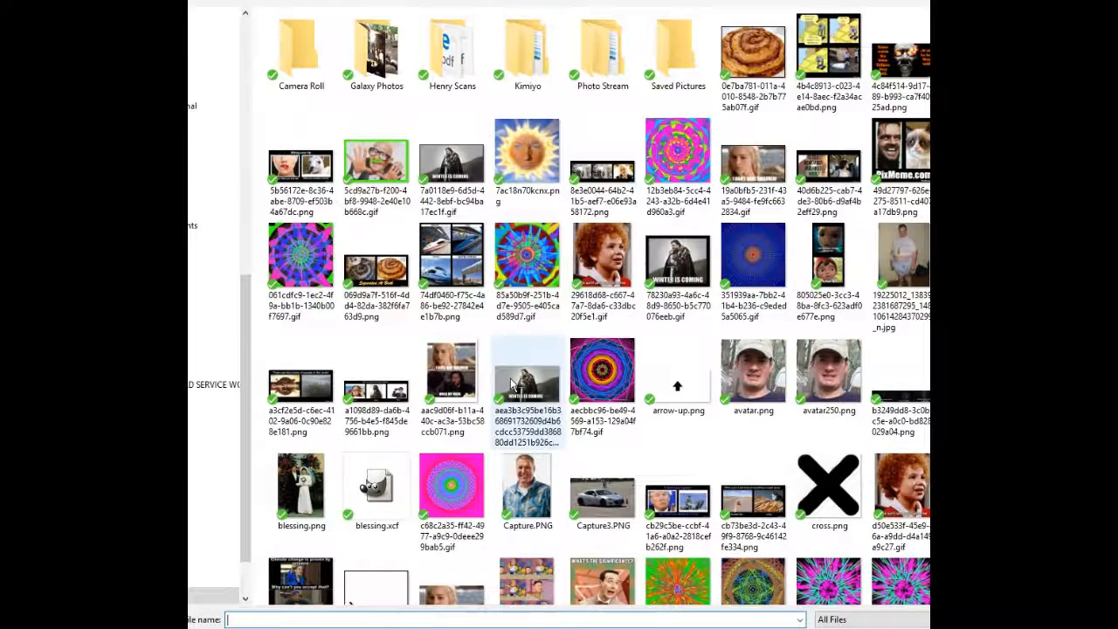
scroll(593, 314, "down", 5)
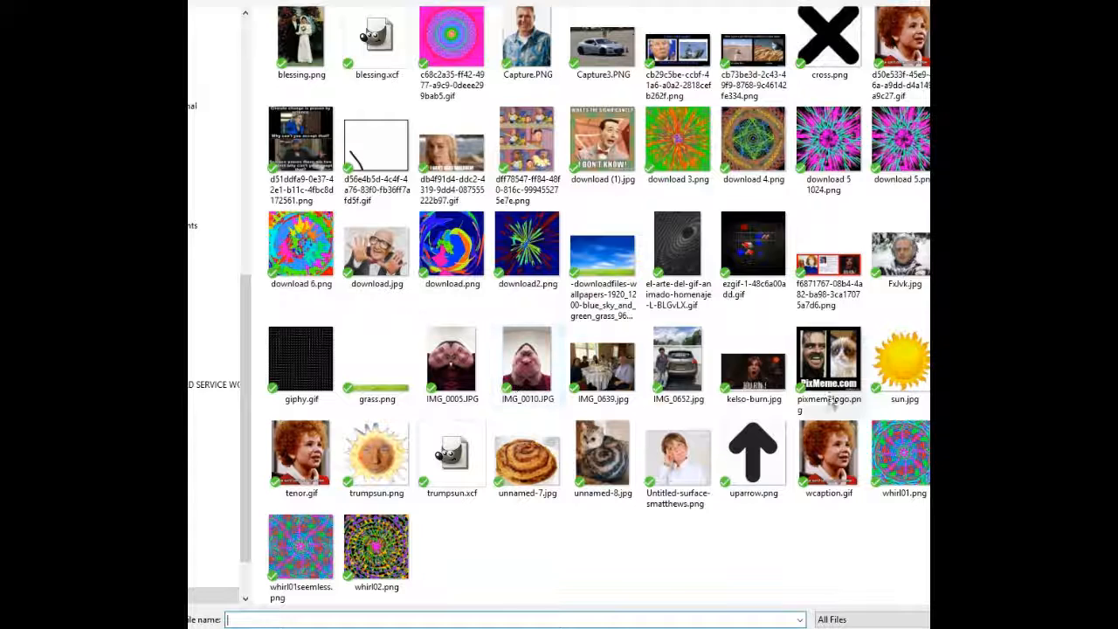
double_click(903, 359)
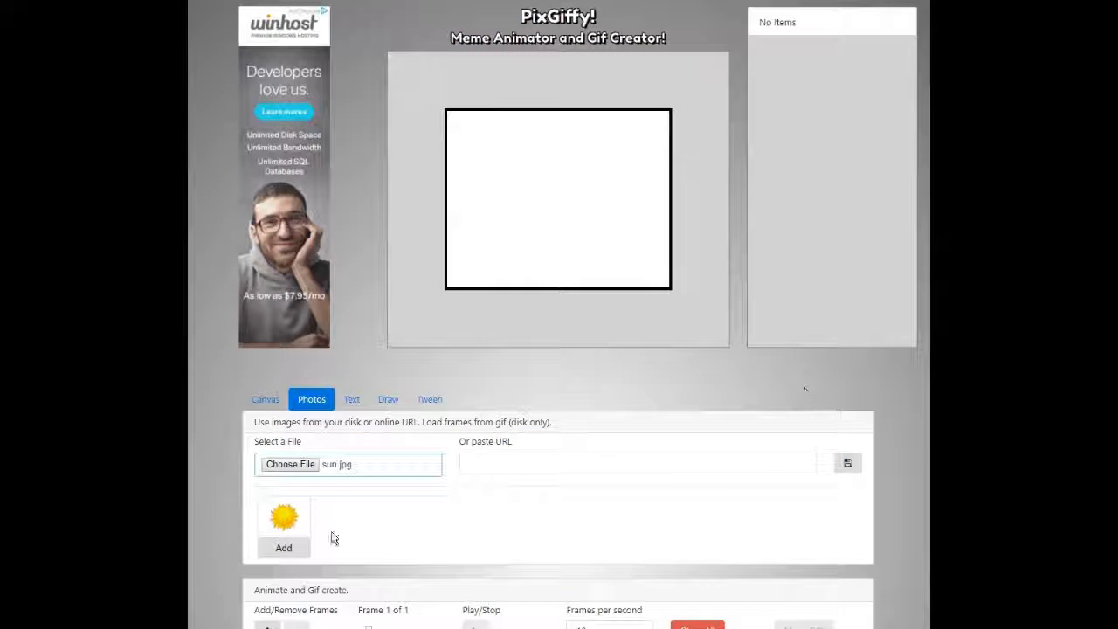
left_click(276, 549)
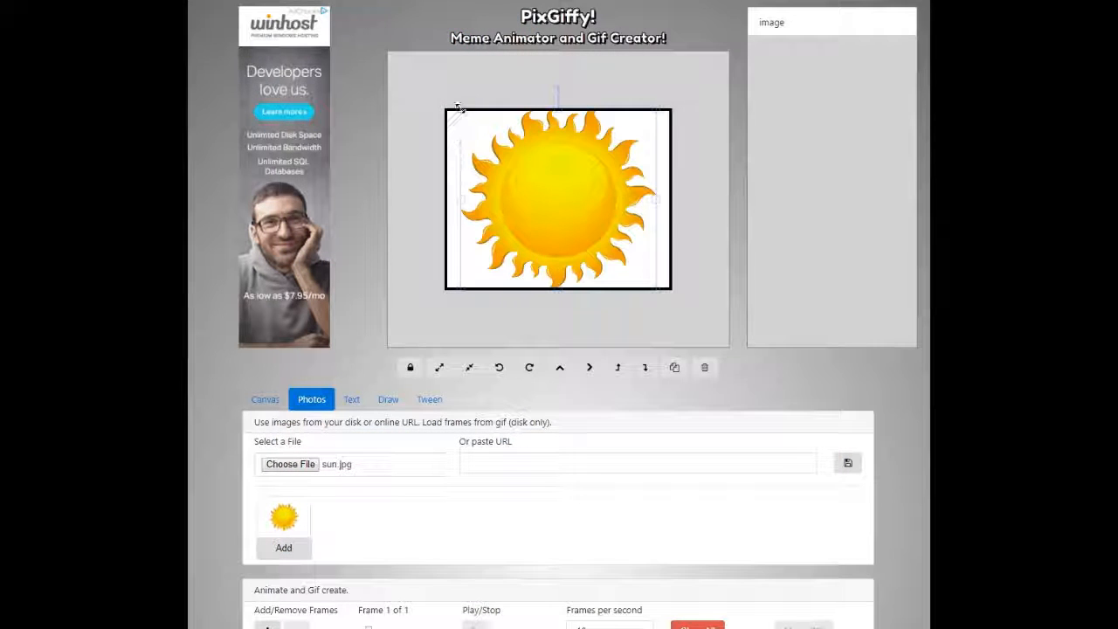
left_click_drag(459, 110, 559, 253)
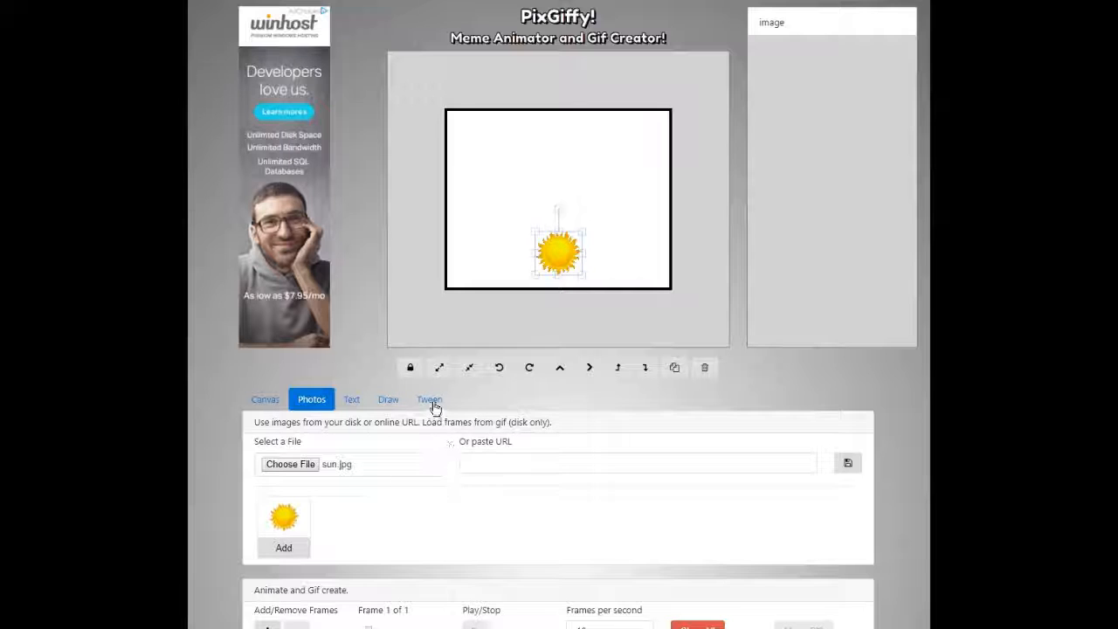
Add frames in the Tween panel until the animation reaches 30 frames.
left_click(431, 400)
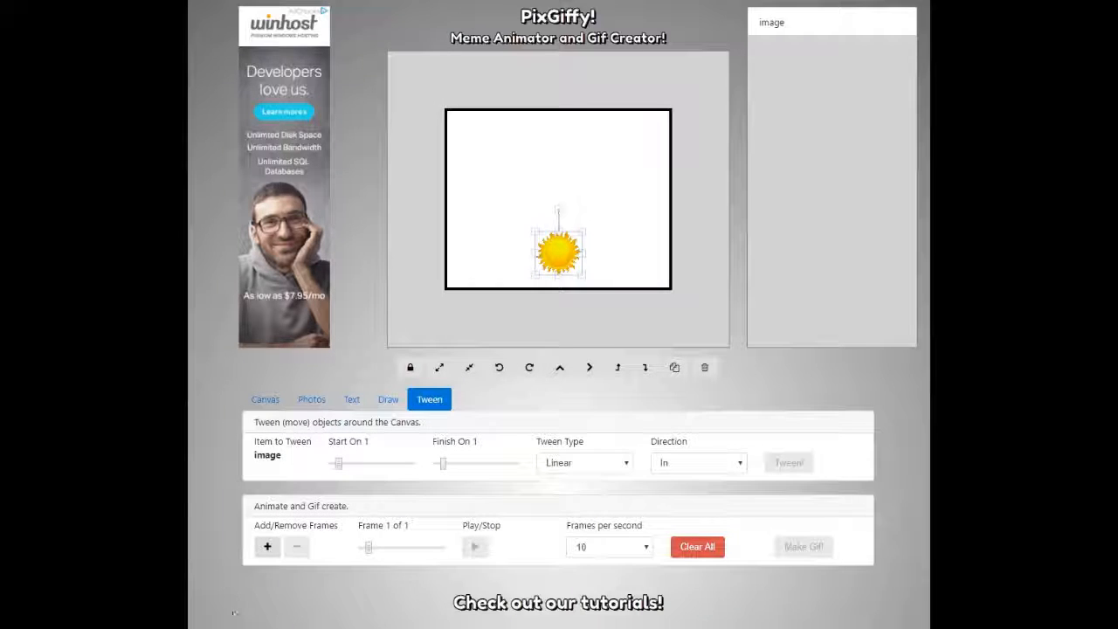
left_click(262, 549)
left_click(261, 549)
left_click(261, 548)
left_click(261, 548)
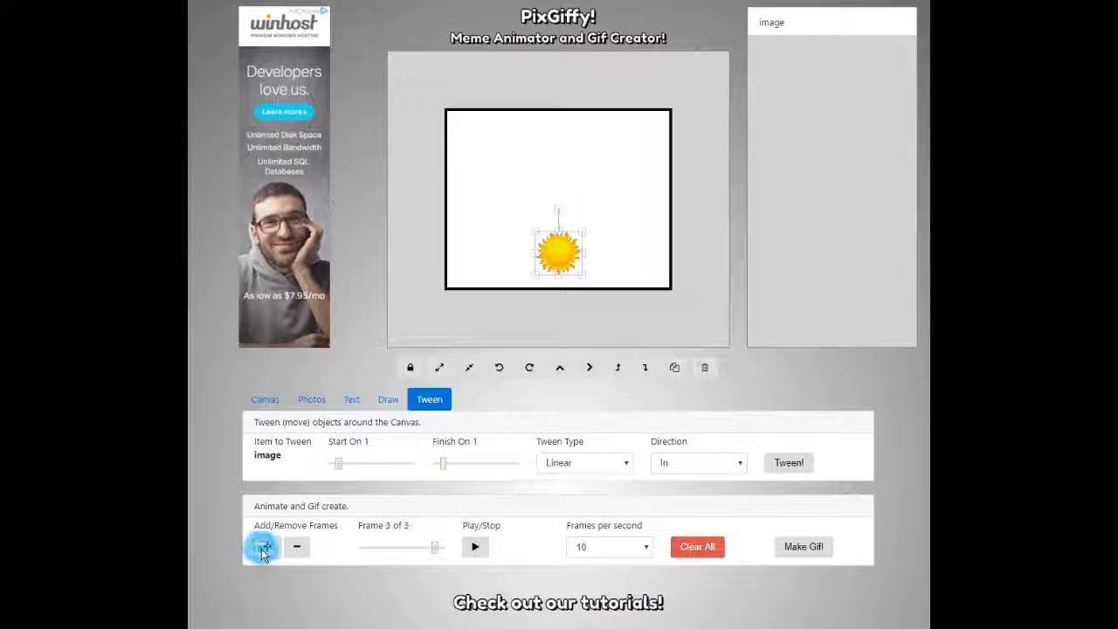
left_click(262, 549)
left_click(261, 548)
left_click(261, 549)
left_click(261, 549)
left_click(262, 548)
left_click(262, 548)
left_click(262, 548)
left_click(262, 549)
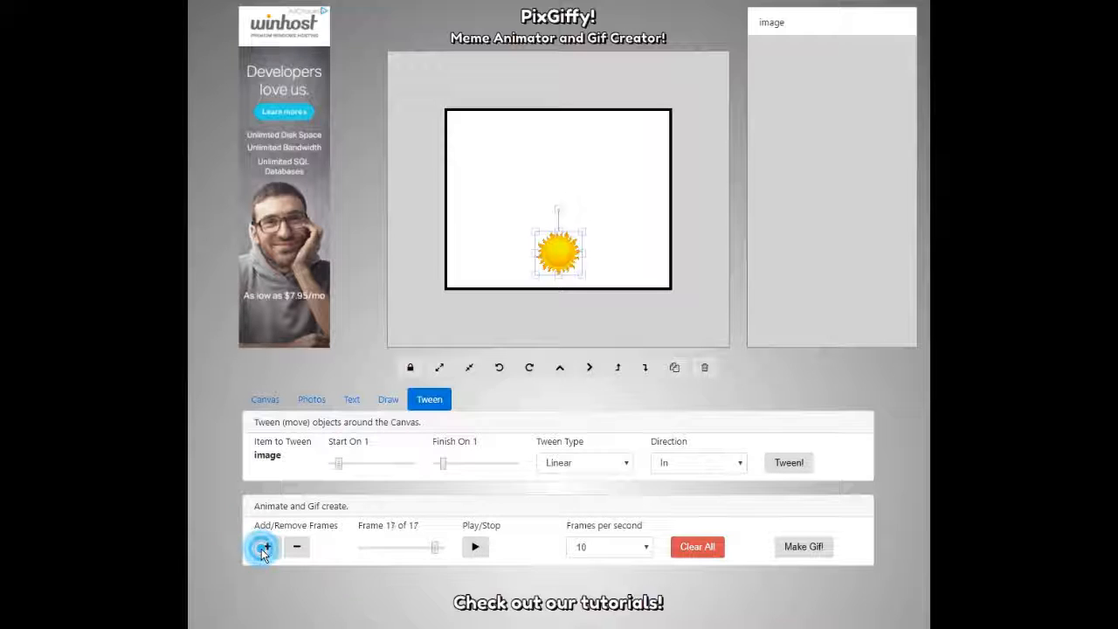
left_click(262, 548)
left_click(262, 548)
left_click(262, 549)
left_click(262, 548)
left_click(262, 549)
left_click(262, 549)
left_click(262, 549)
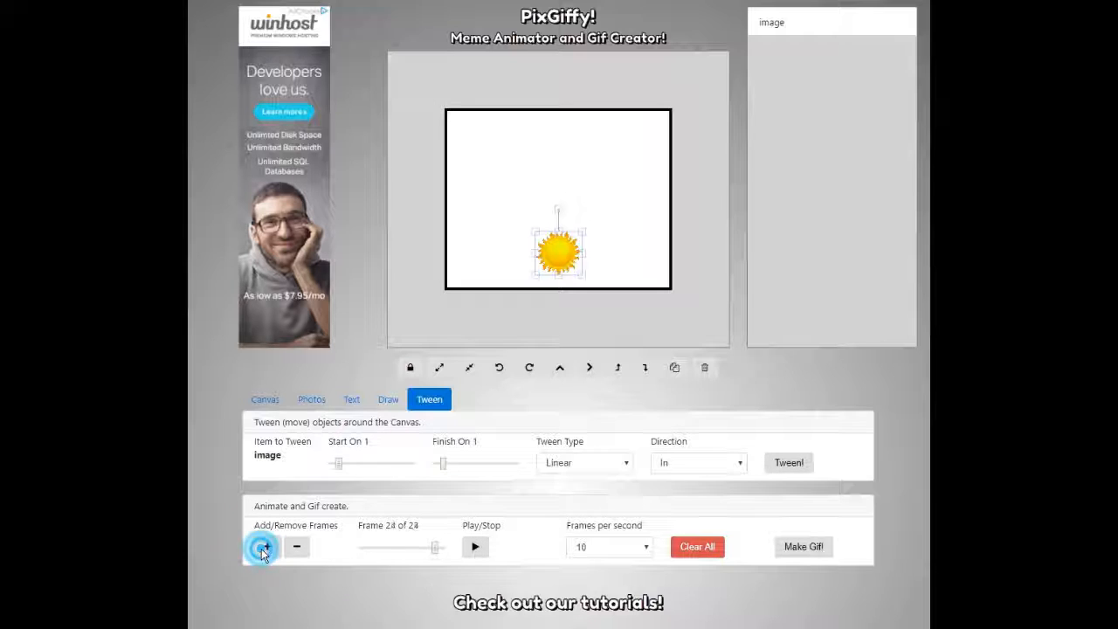
left_click(262, 549)
left_click(262, 549)
left_click(262, 549)
left_click(262, 548)
left_click(262, 548)
left_click(262, 548)
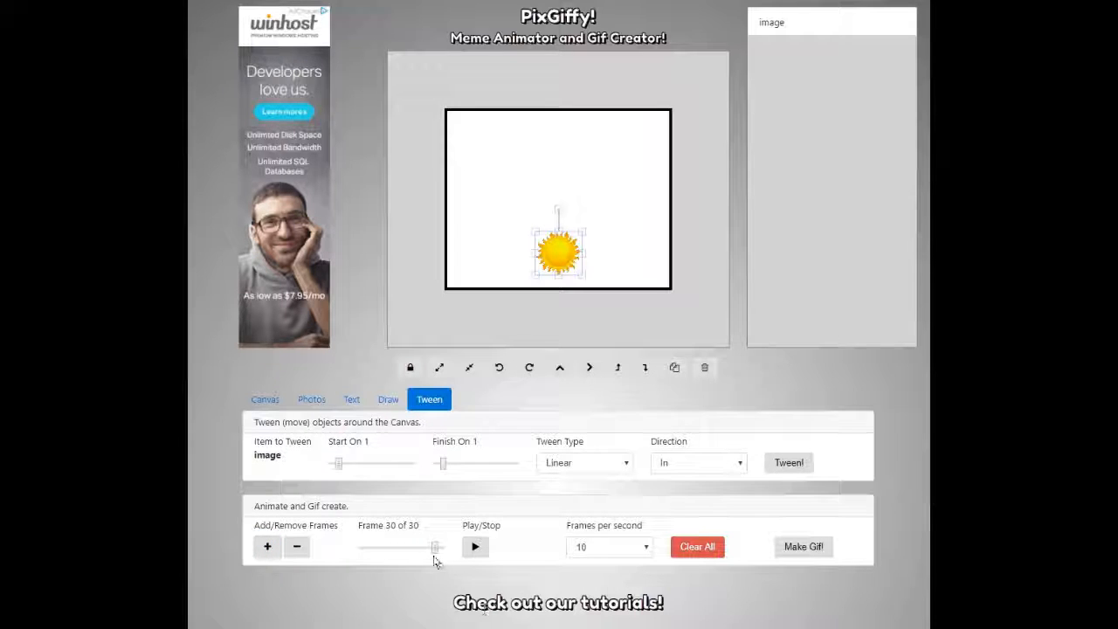
Return to an early frame, then play and stop the animation preview.
left_click_drag(436, 554, 314, 555)
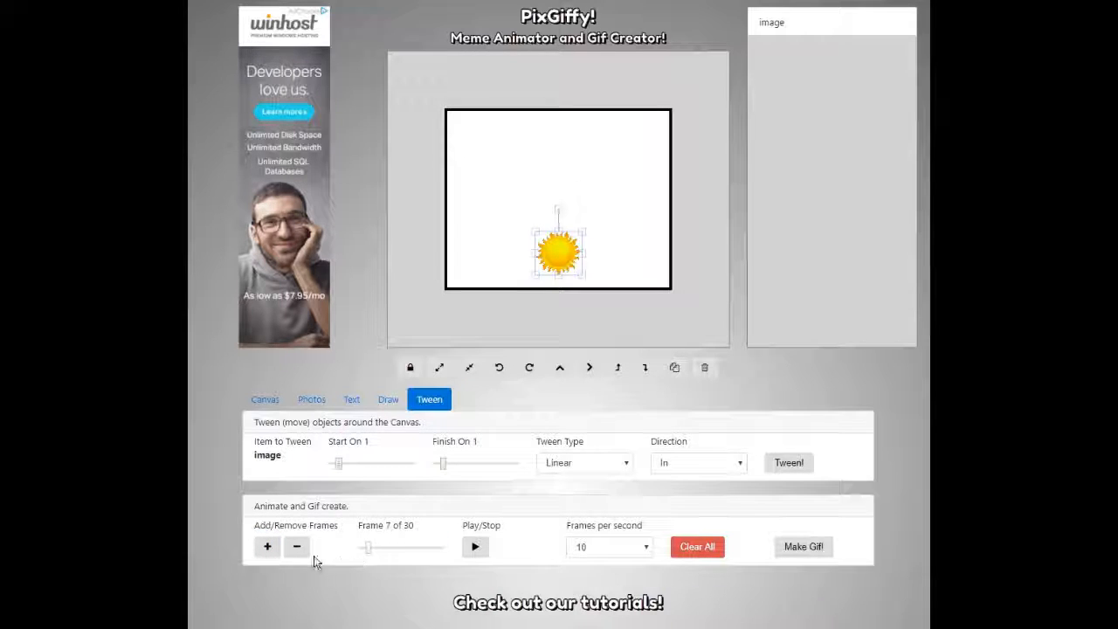
left_click_drag(453, 547, 341, 556)
left_click(475, 546)
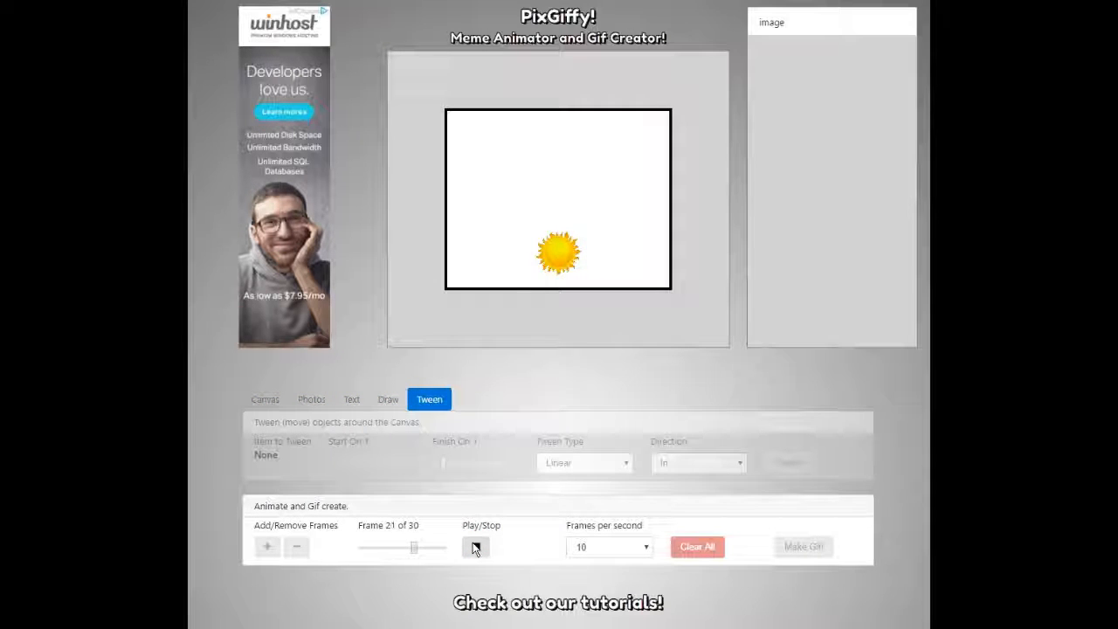
left_click(475, 547)
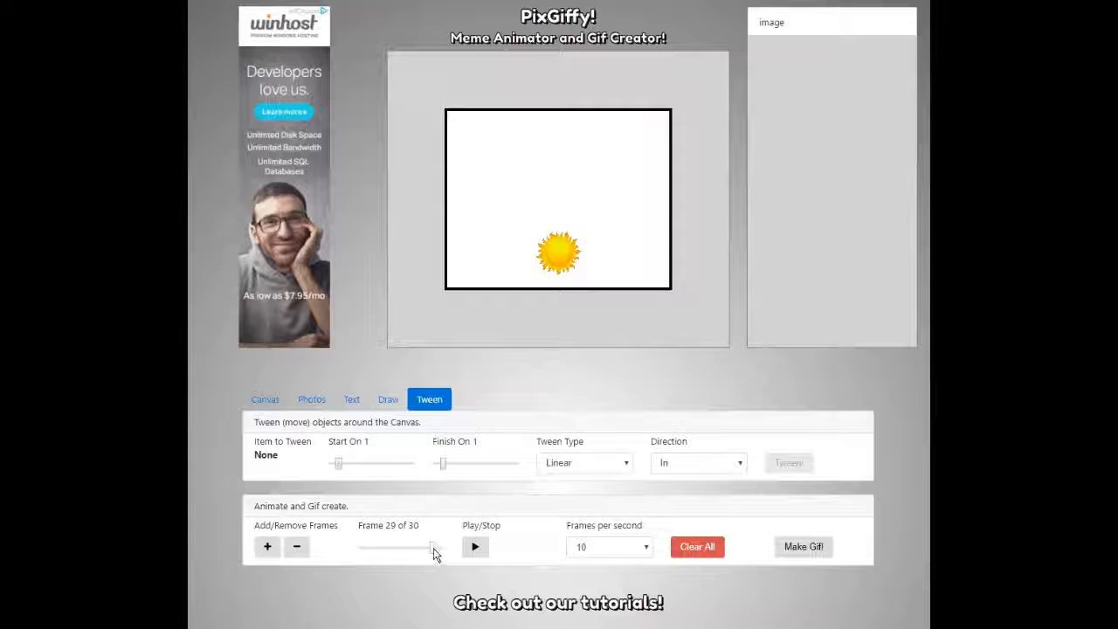
Set the tween to start on frame 1 and finish on frame 30.
left_click_drag(432, 548, 337, 553)
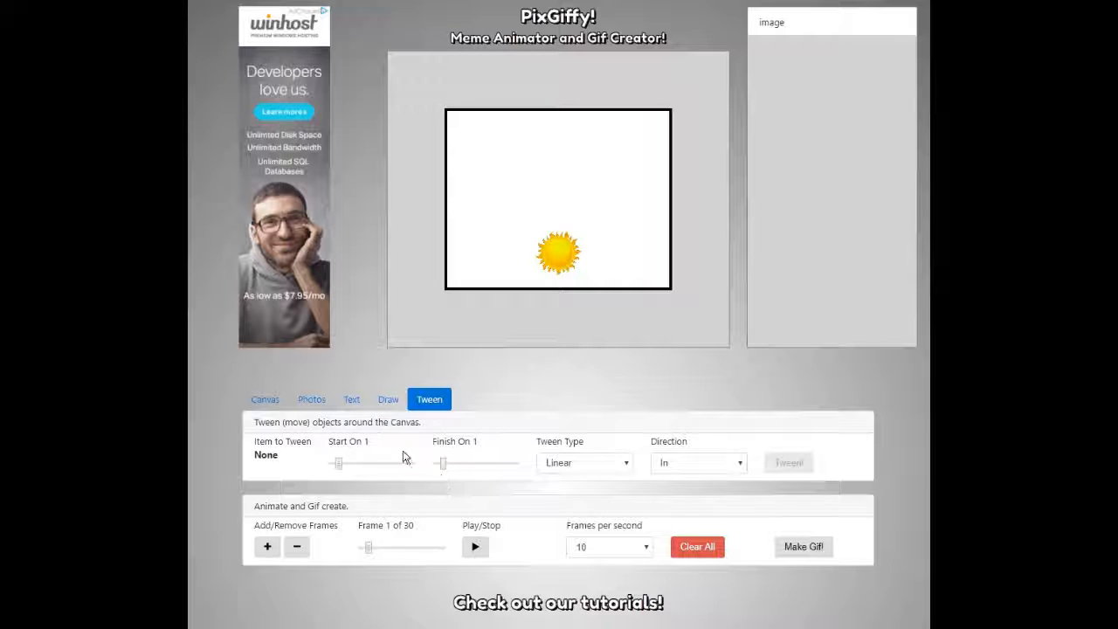
left_click(338, 463)
left_click_drag(447, 463, 558, 466)
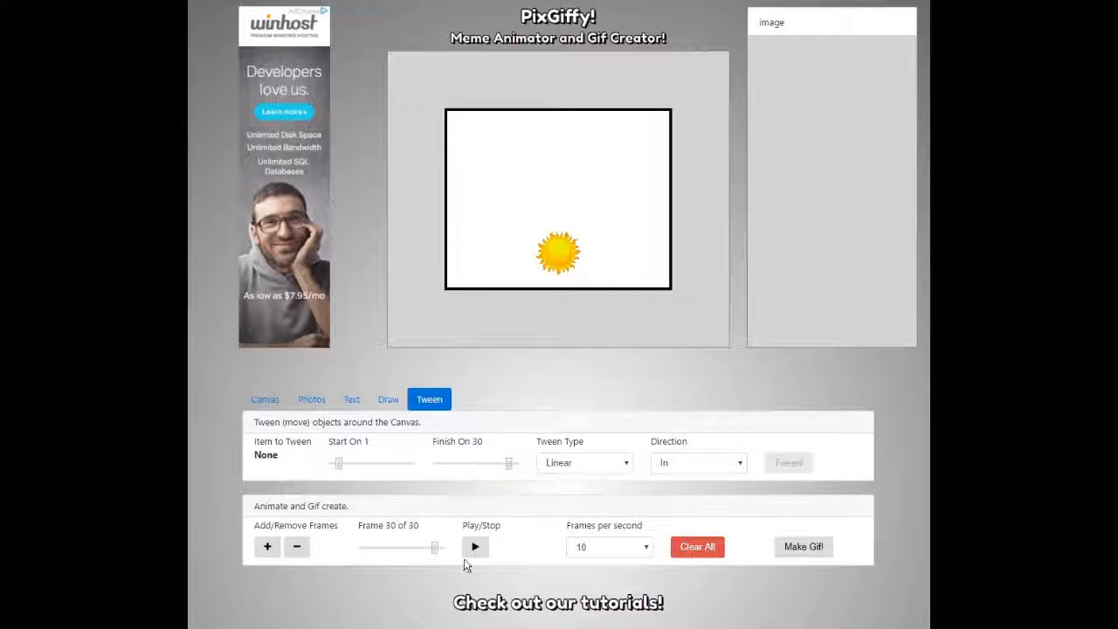
Place the sun below the canvas on frame 1 and near the top on frame 30.
left_click_drag(435, 549, 349, 554)
left_click_drag(557, 256, 549, 318)
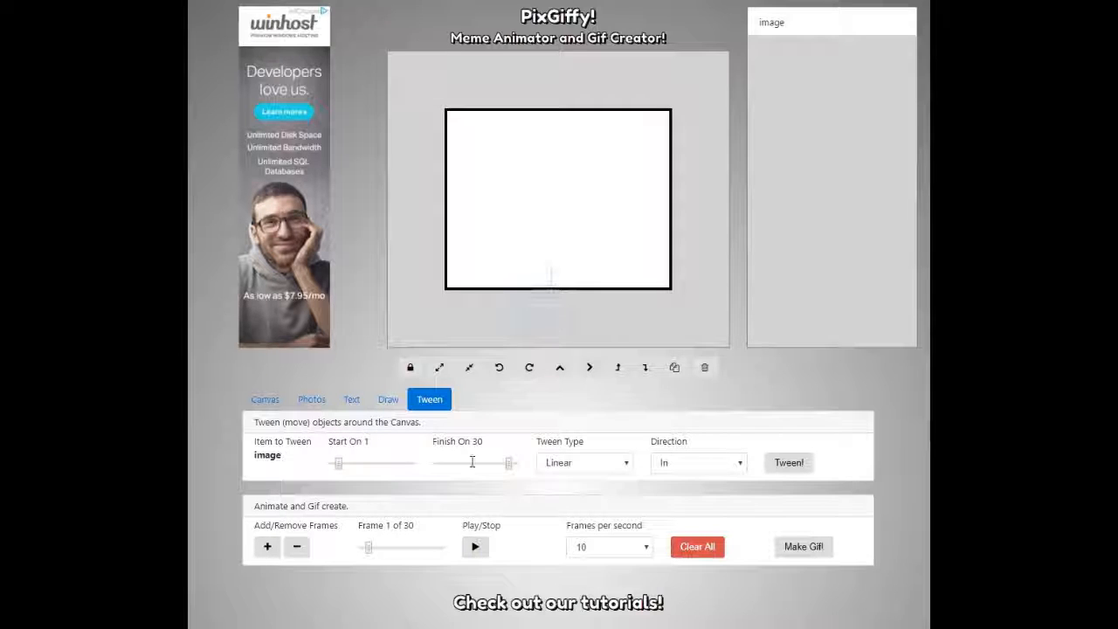
left_click_drag(368, 548, 515, 548)
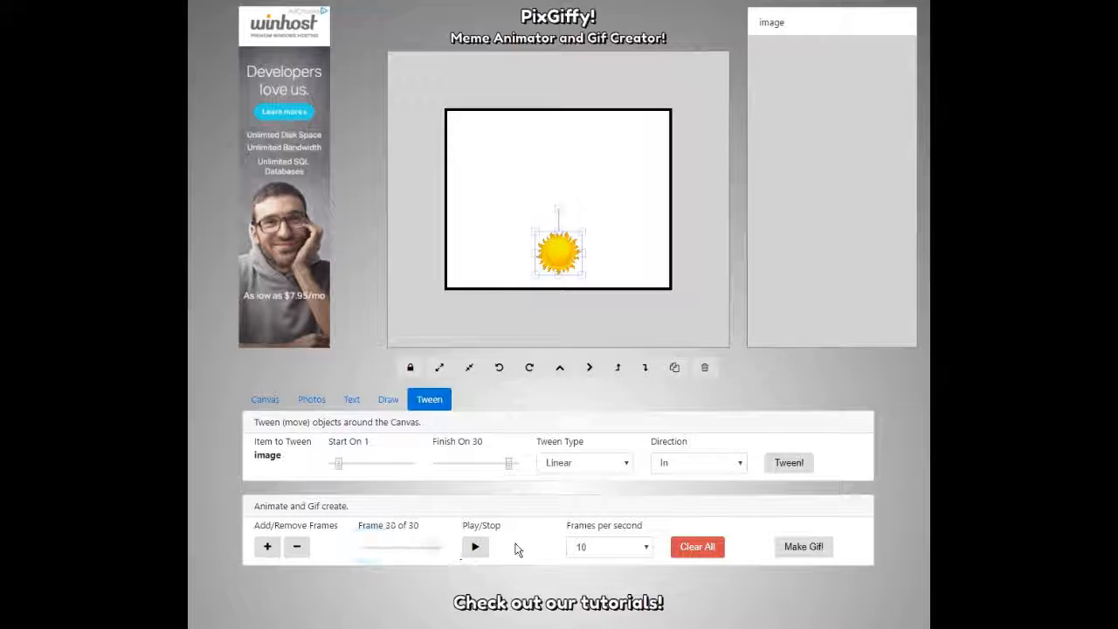
left_click_drag(552, 261, 552, 181)
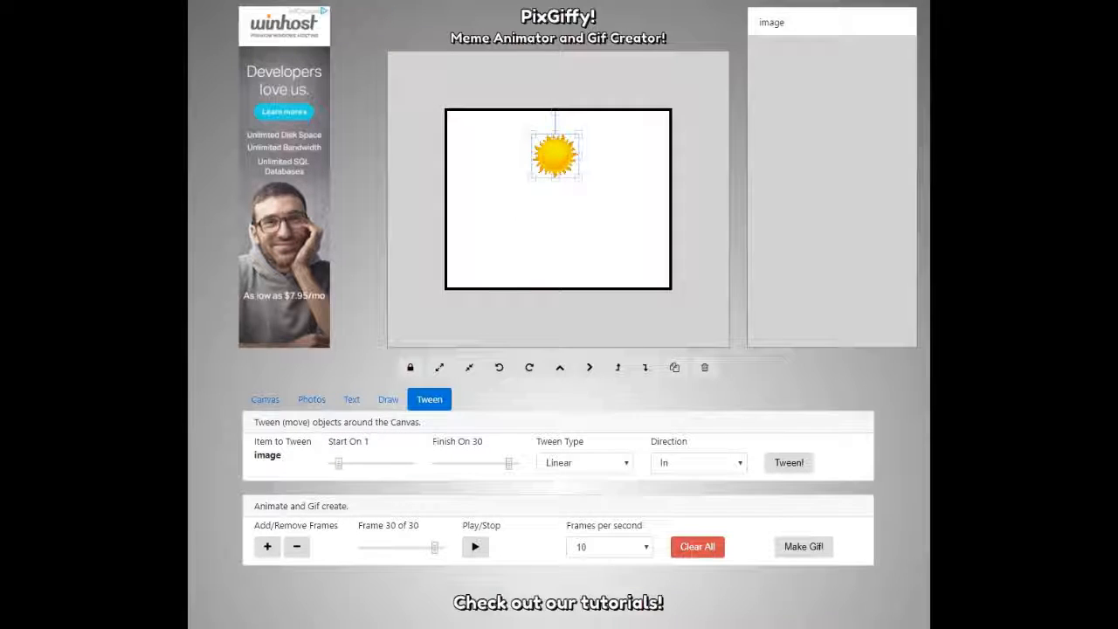
left_click(602, 464)
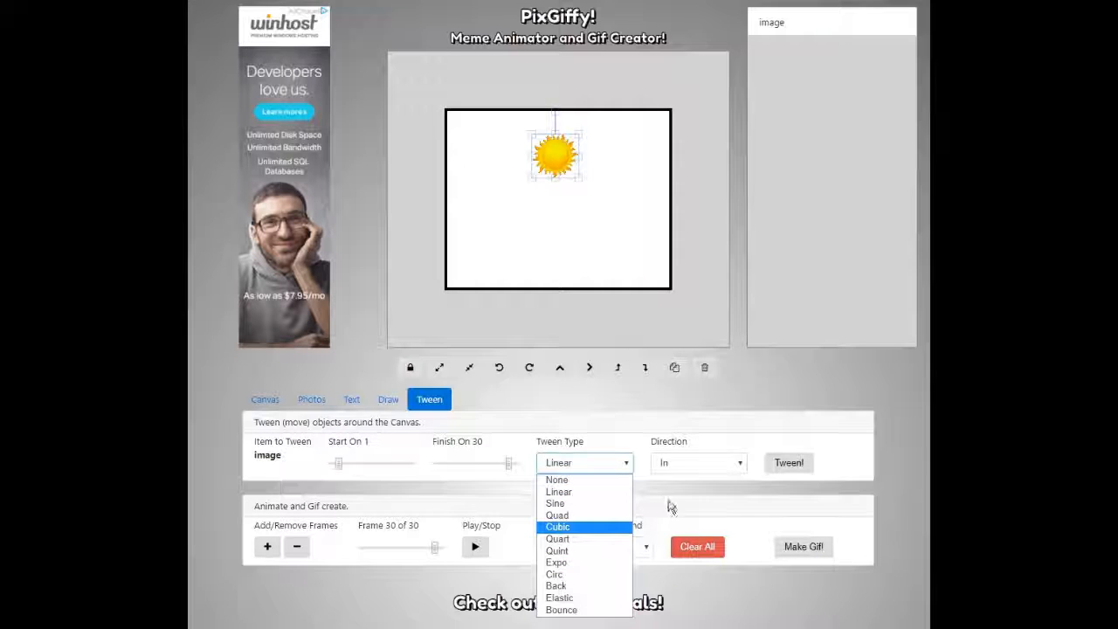
left_click(576, 492)
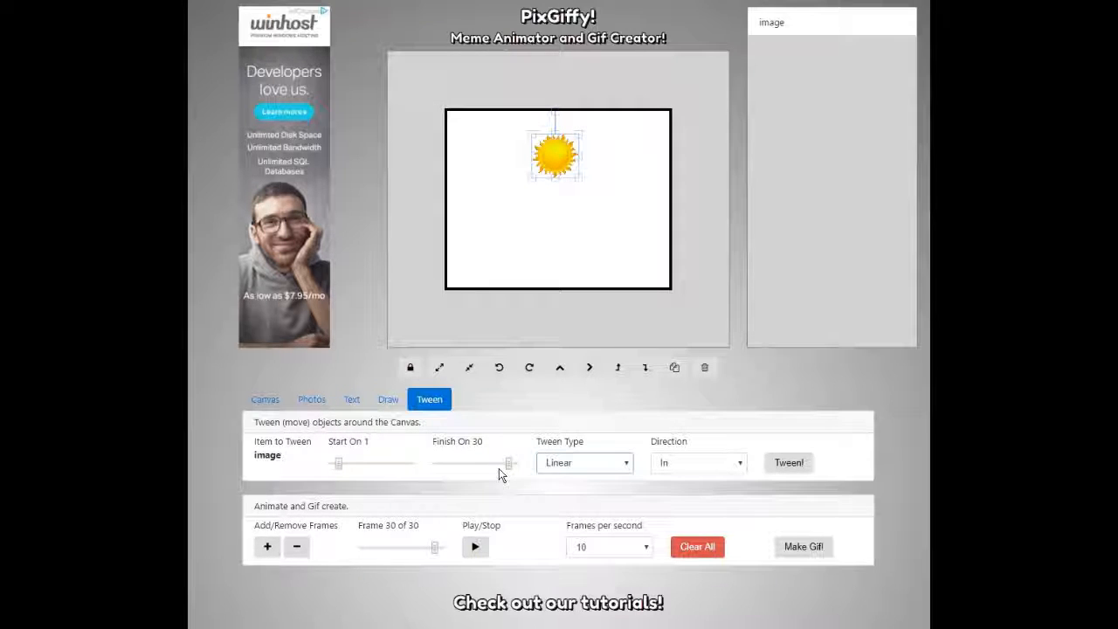
left_click_drag(434, 547, 534, 555)
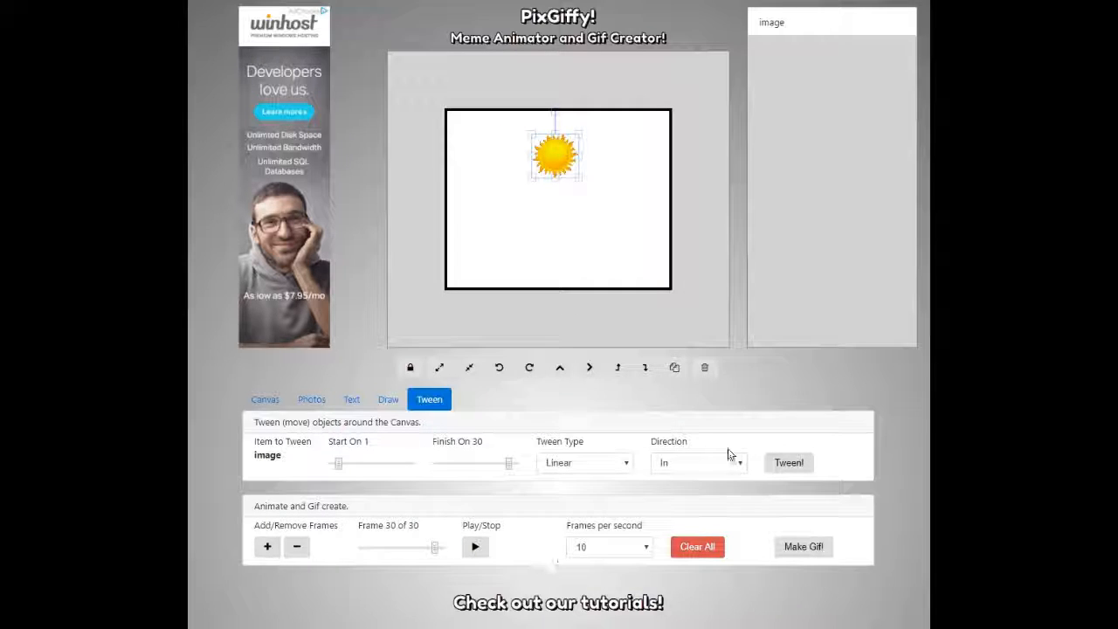
Apply the upward tween to the sun, confirm it, and preview the playback.
left_click(777, 468)
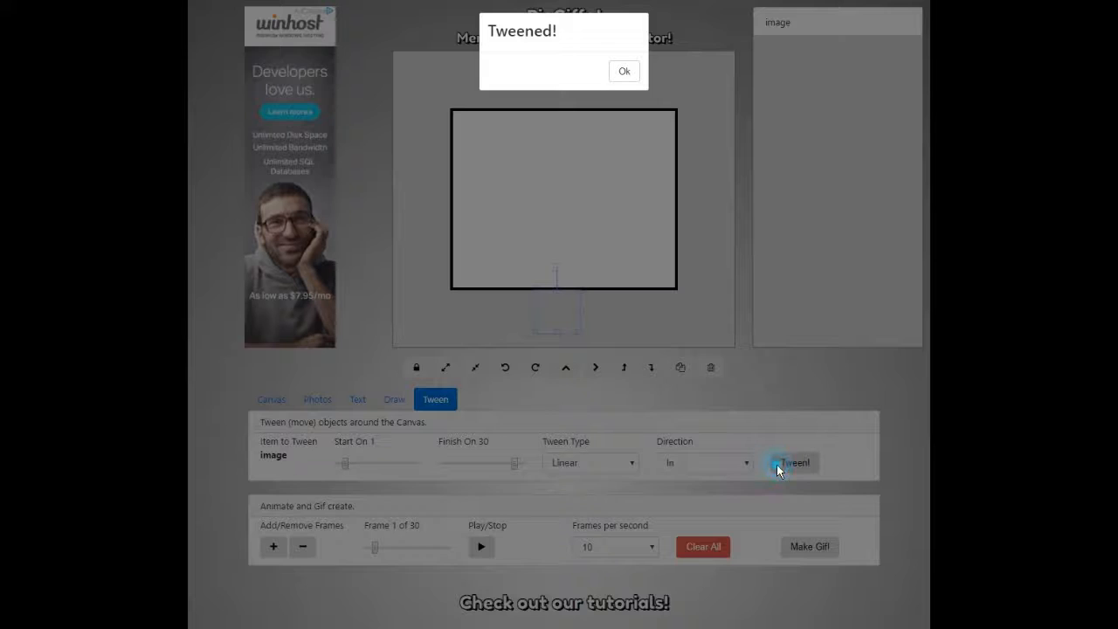
left_click(624, 72)
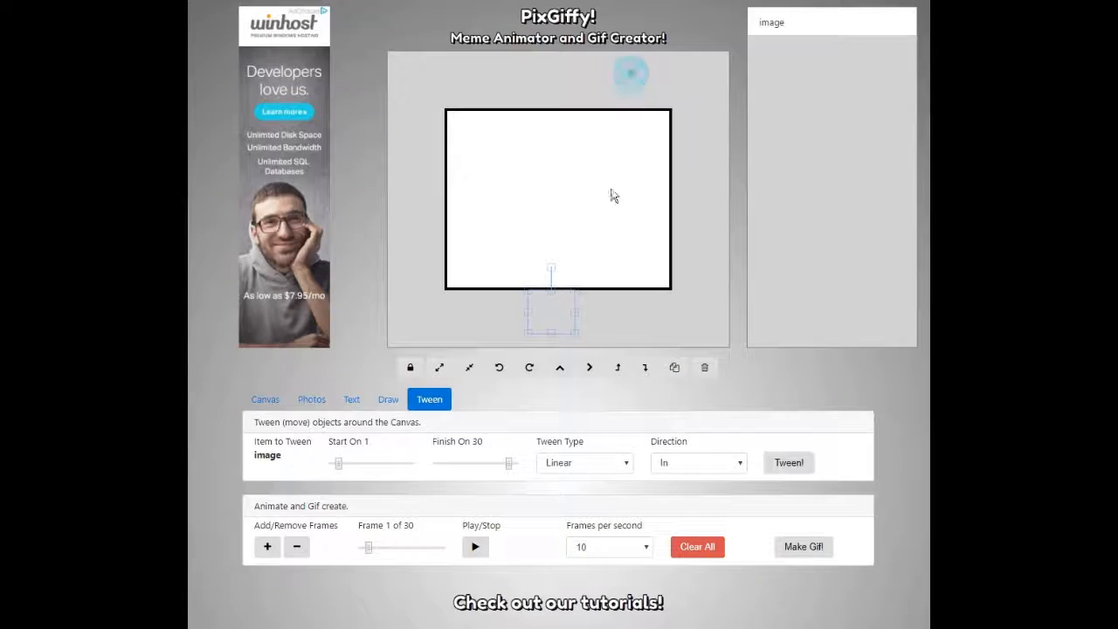
left_click(475, 547)
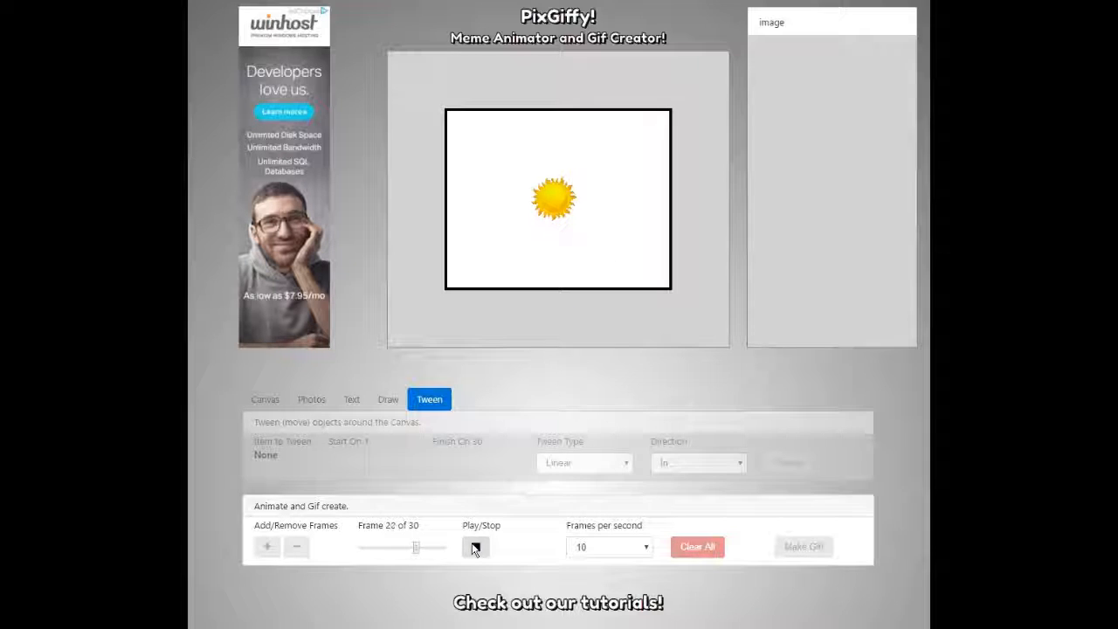
left_click(473, 547)
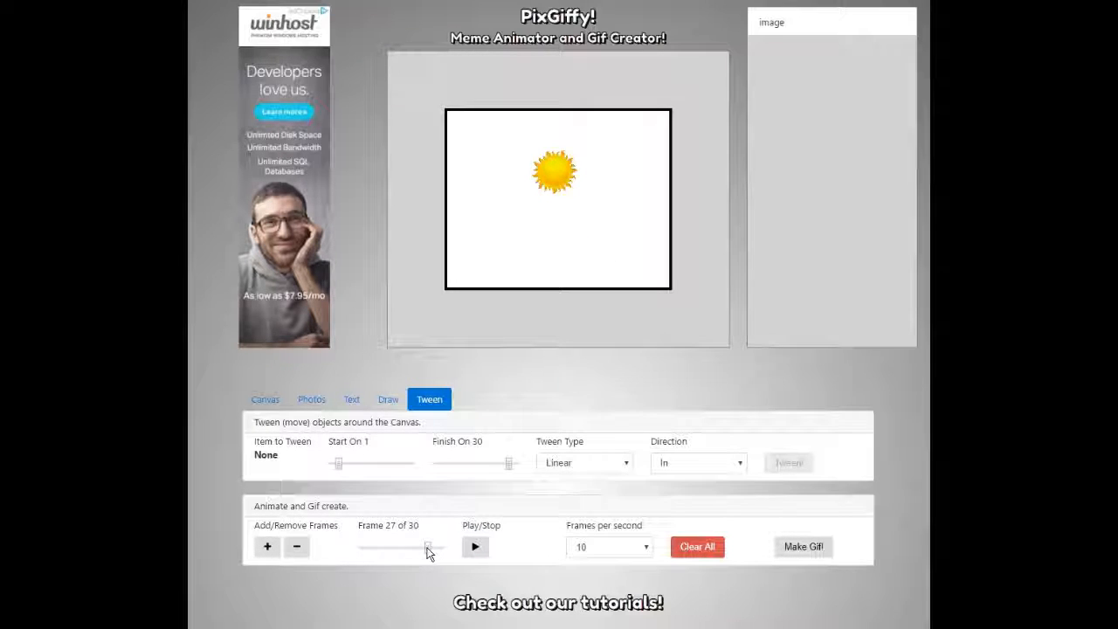
From frame 30, add frames until the animation has 38 frames.
left_click_drag(428, 550, 456, 555)
left_click(268, 546)
left_click(268, 546)
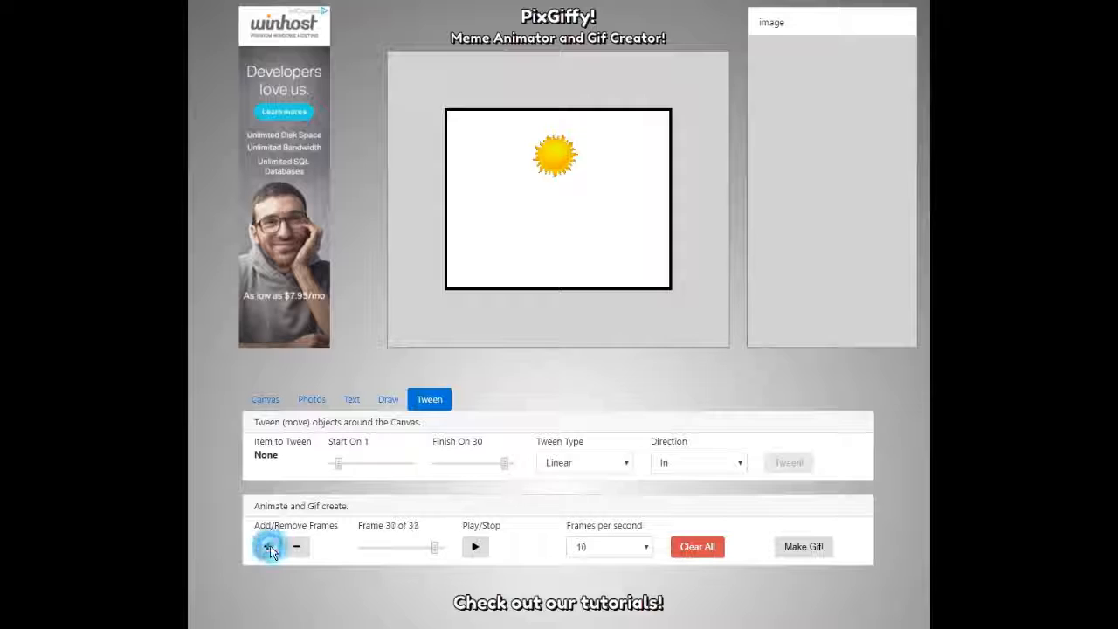
left_click(269, 547)
left_click(269, 547)
left_click(269, 547)
left_click(269, 547)
left_click(269, 546)
left_click(269, 546)
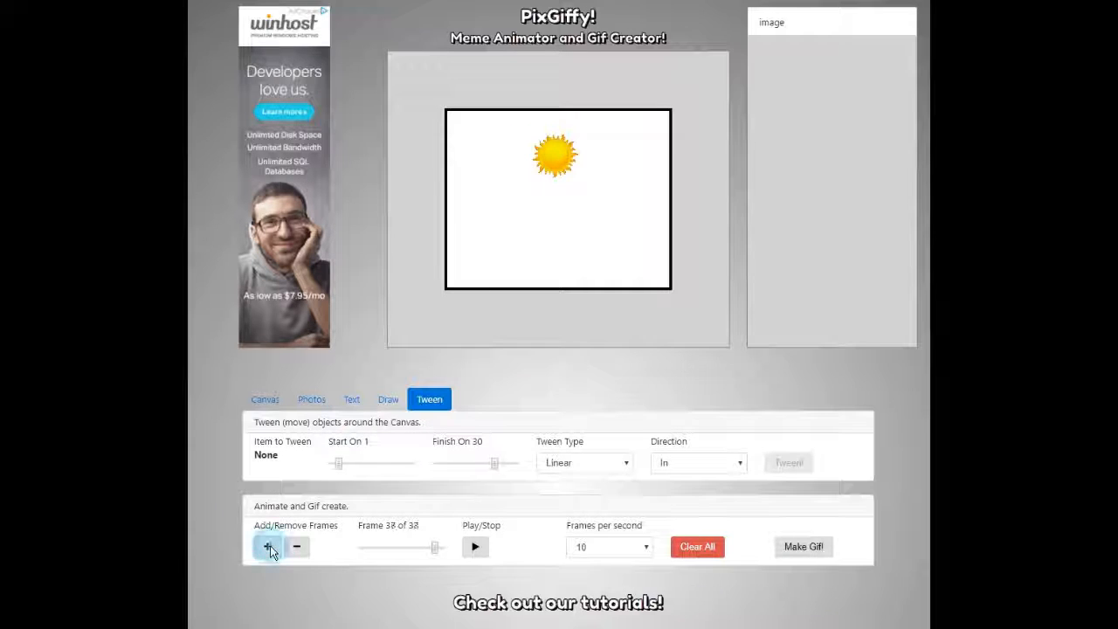
Play the animation and set playback to 30 frames per second.
left_click(475, 547)
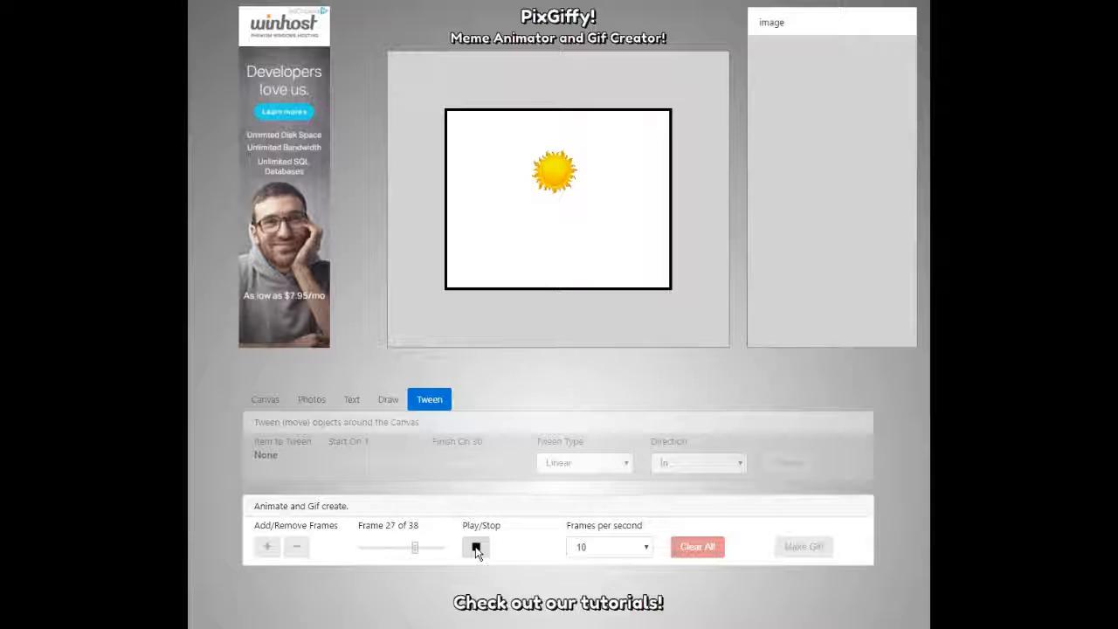
left_click(636, 547)
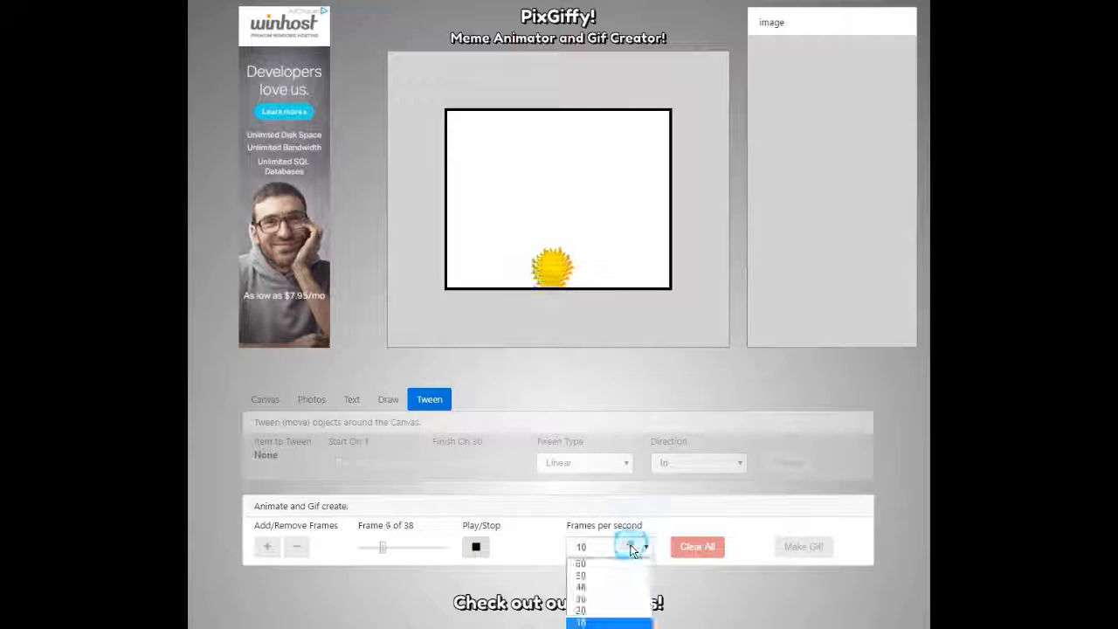
left_click(610, 600)
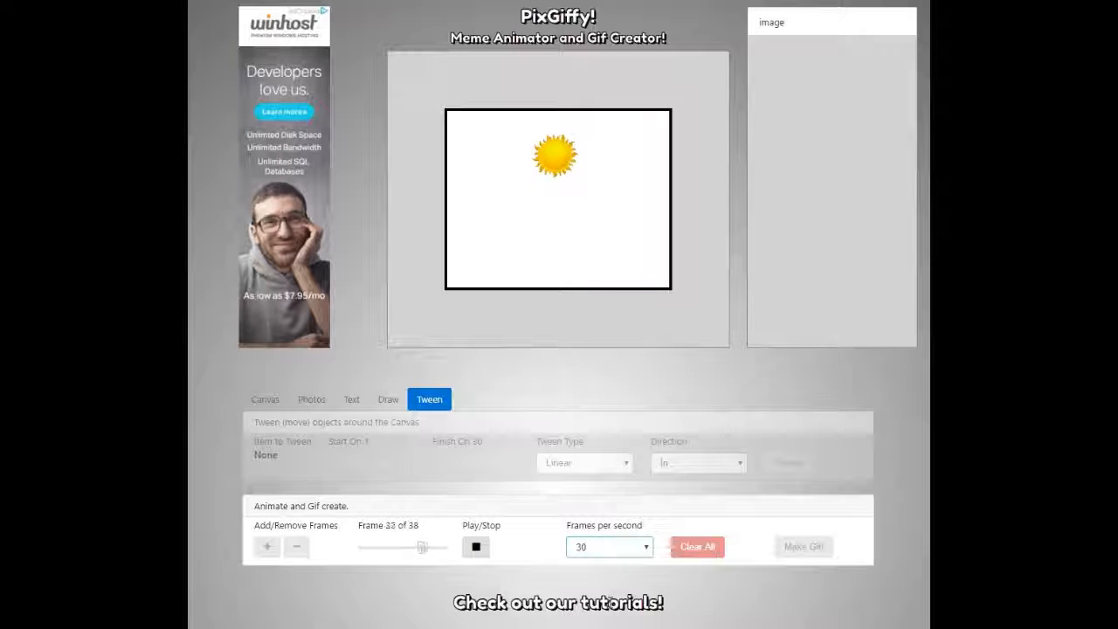
Stop playback, then choose Sine as the Tween Type and Out as the Direction.
left_click(482, 548)
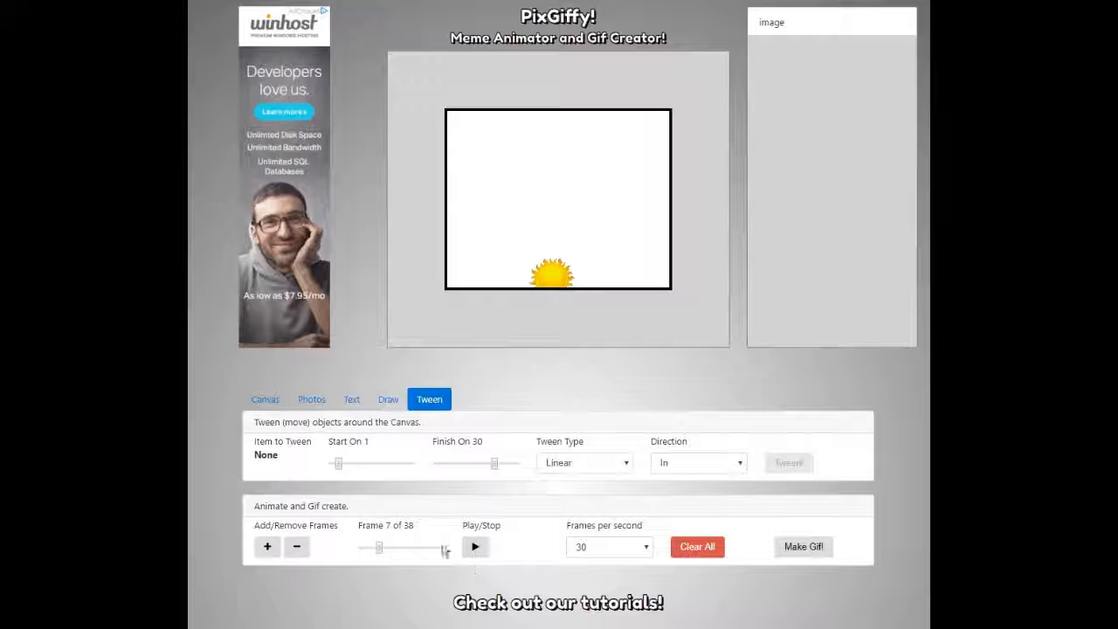
left_click(574, 466)
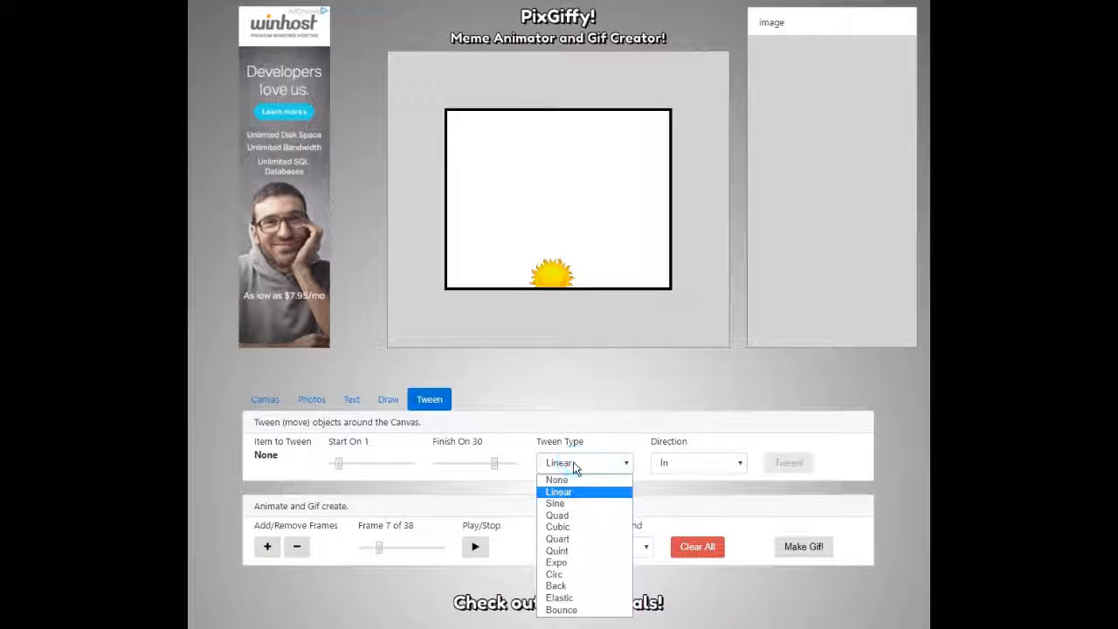
left_click(574, 504)
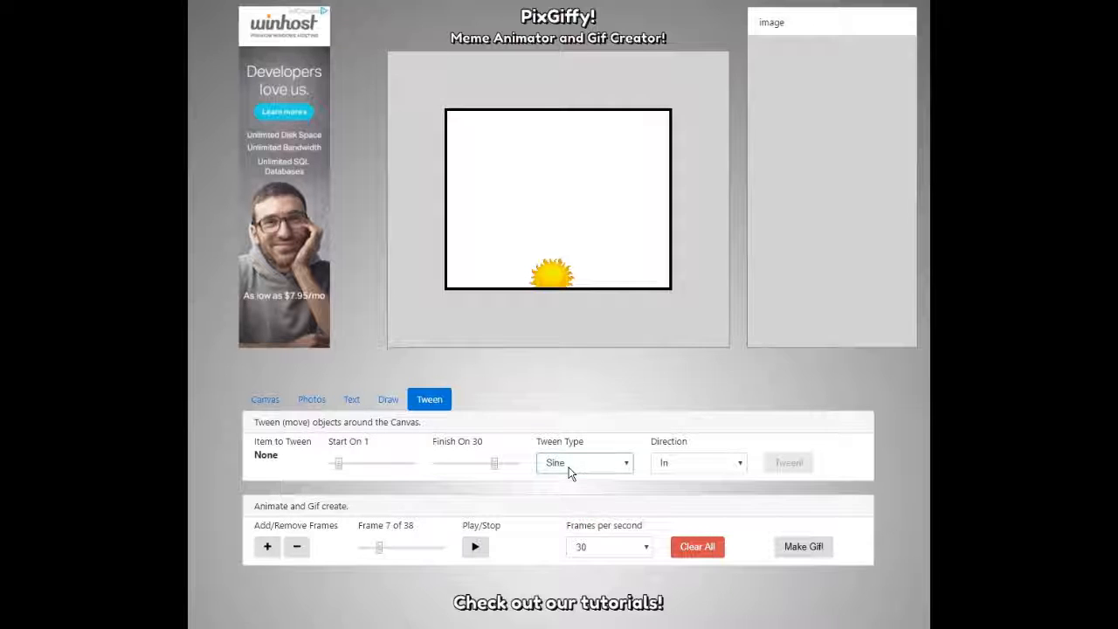
left_click(695, 464)
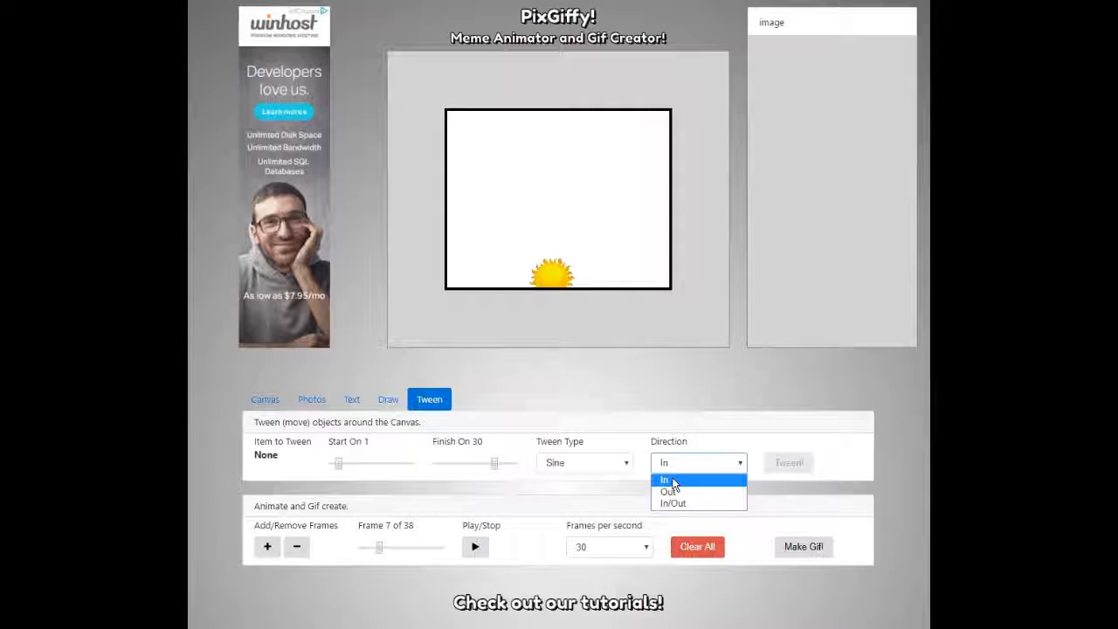
left_click(672, 492)
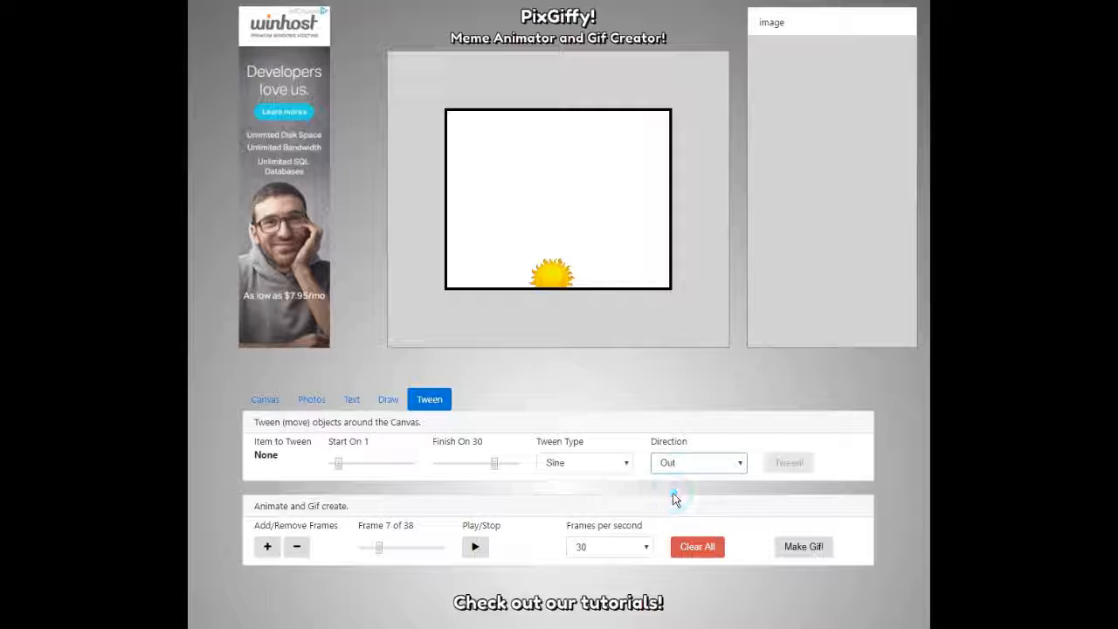
left_click(685, 467)
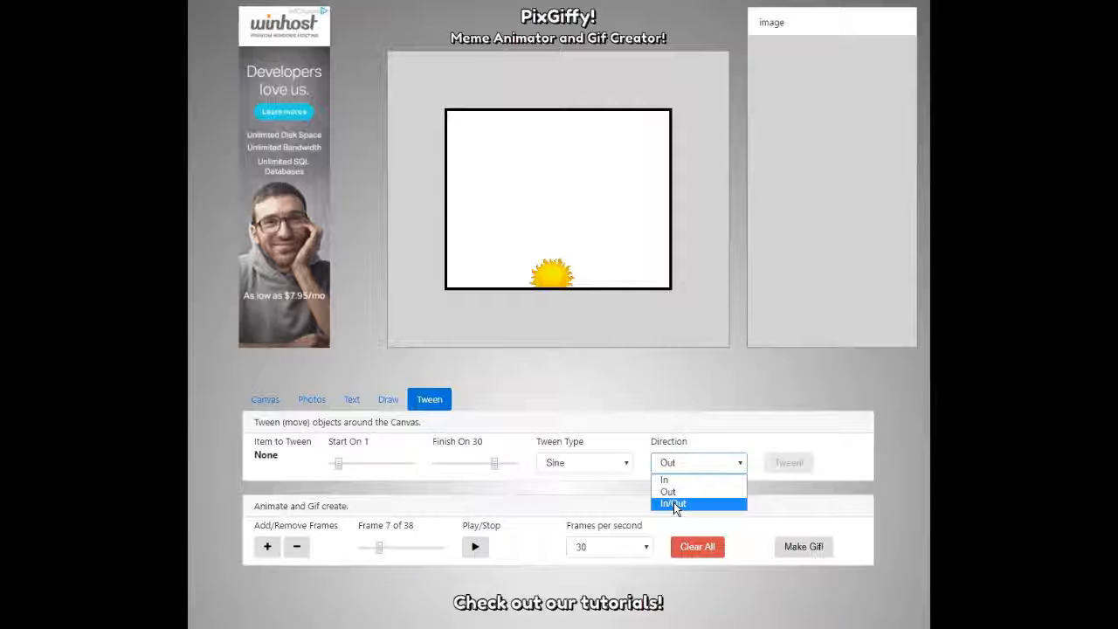
left_click(668, 492)
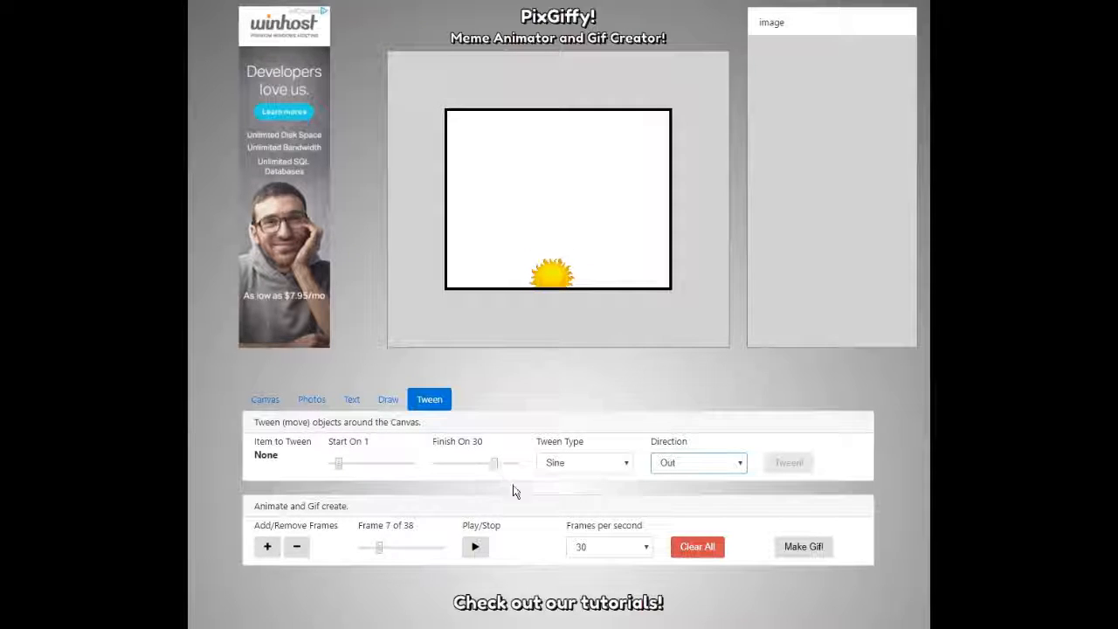
Select the sun and apply the Sine Out tween, confirming the alert.
left_click(556, 272)
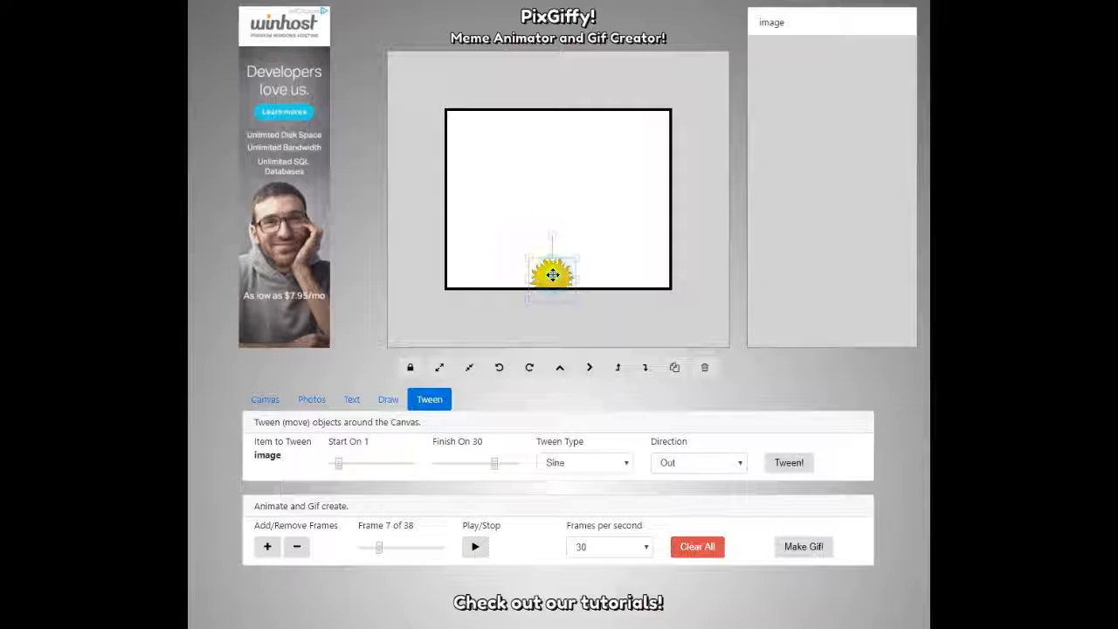
left_click(792, 463)
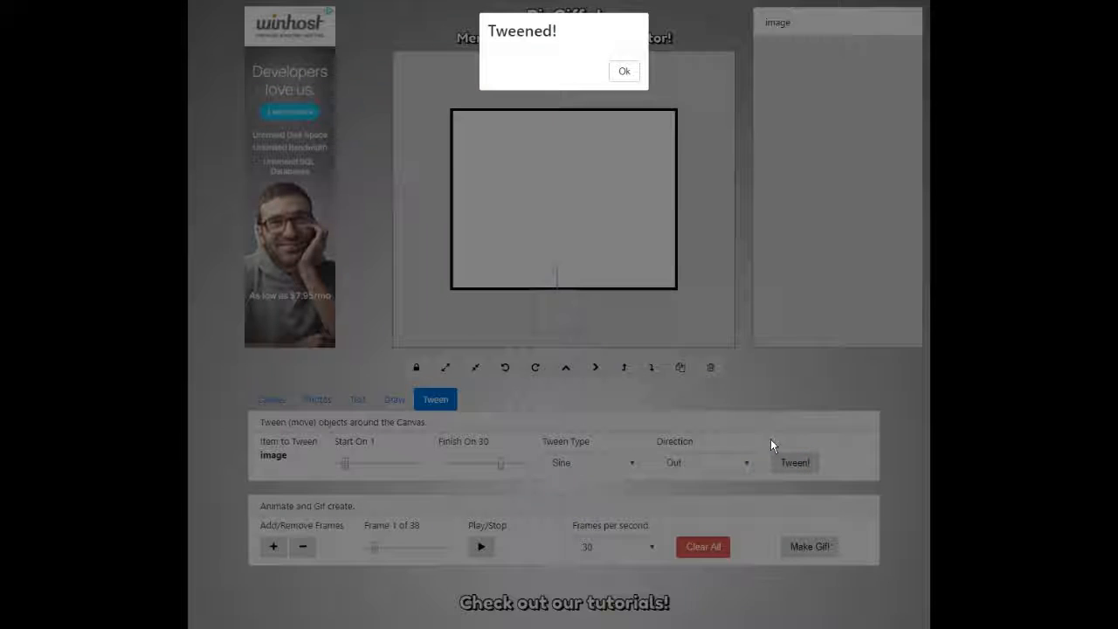
left_click(628, 72)
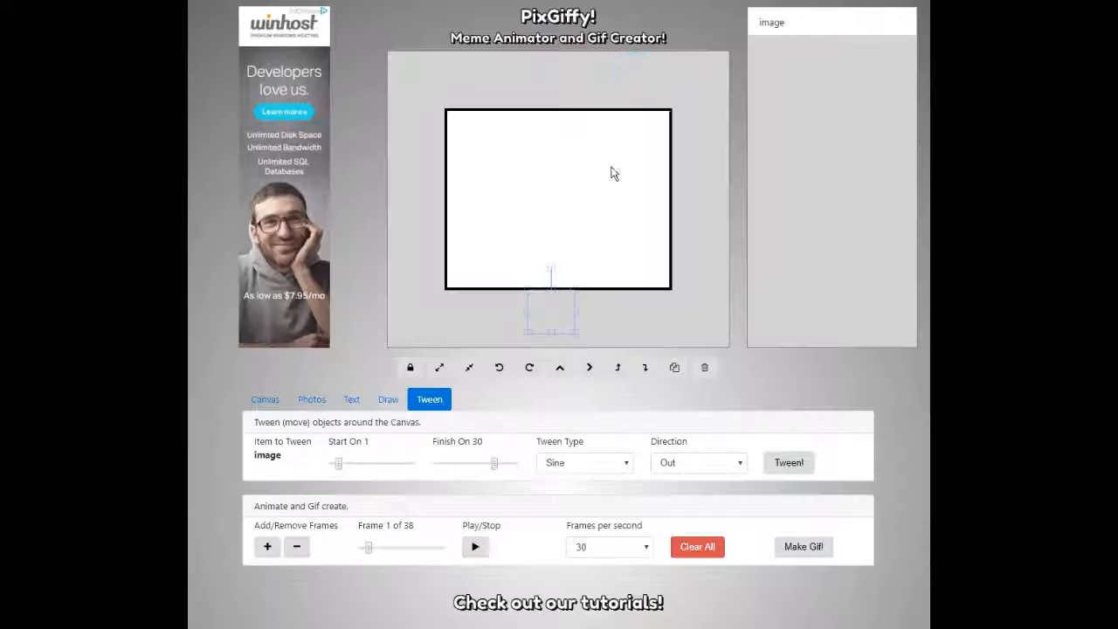
Preview the Sine Out animation and stop it on frame 23.
left_click(470, 551)
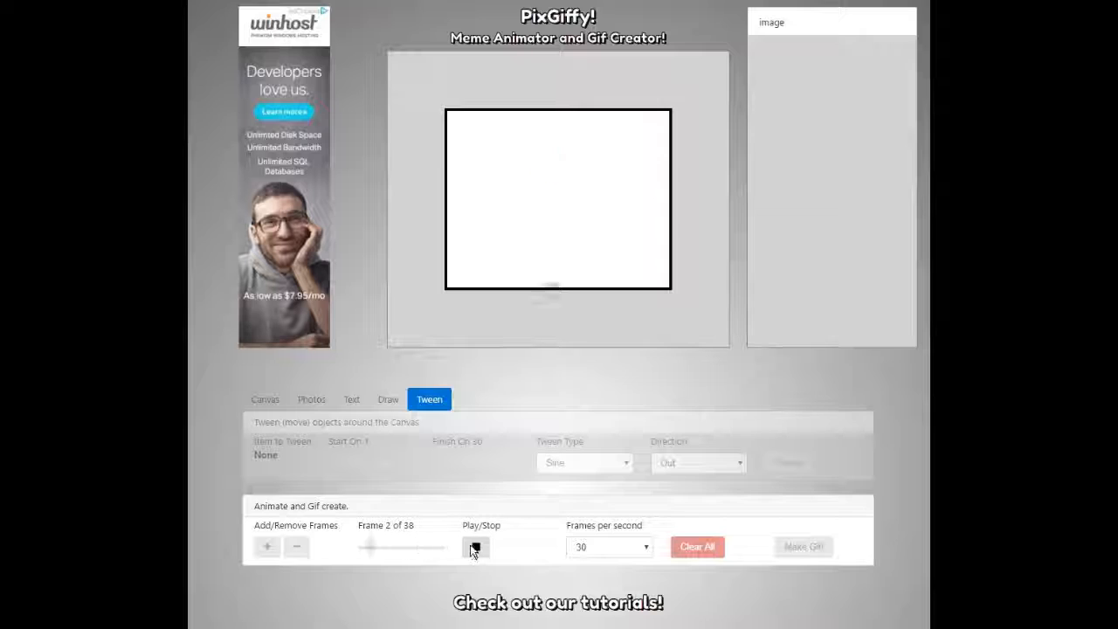
left_click(473, 548)
left_click(580, 467)
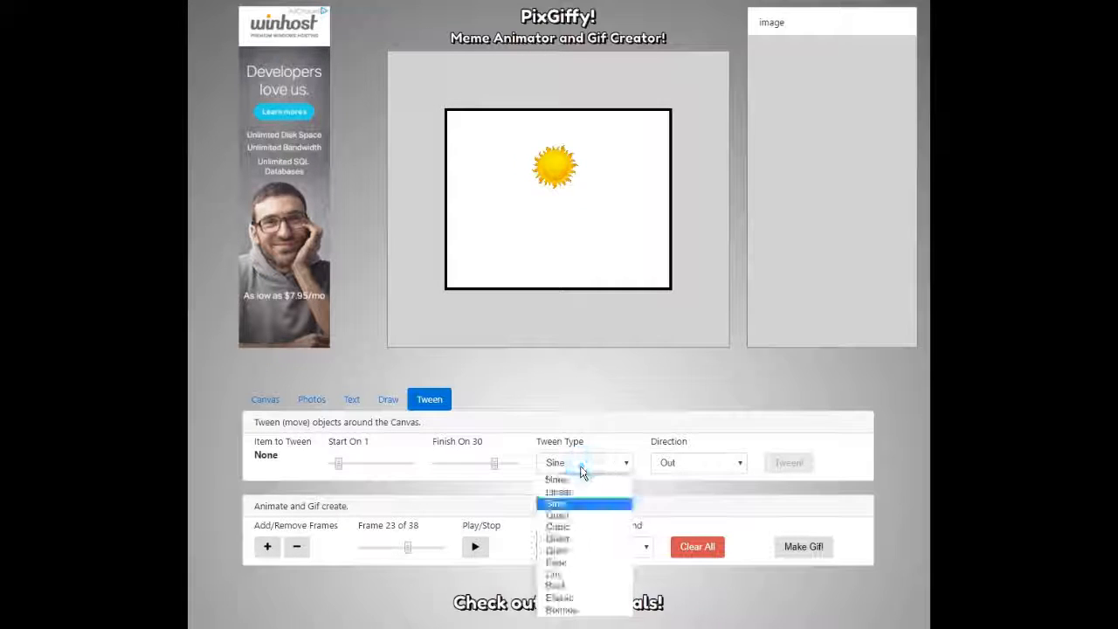
Re-tween the sun with Elastic easing and preview the result.
left_click(563, 598)
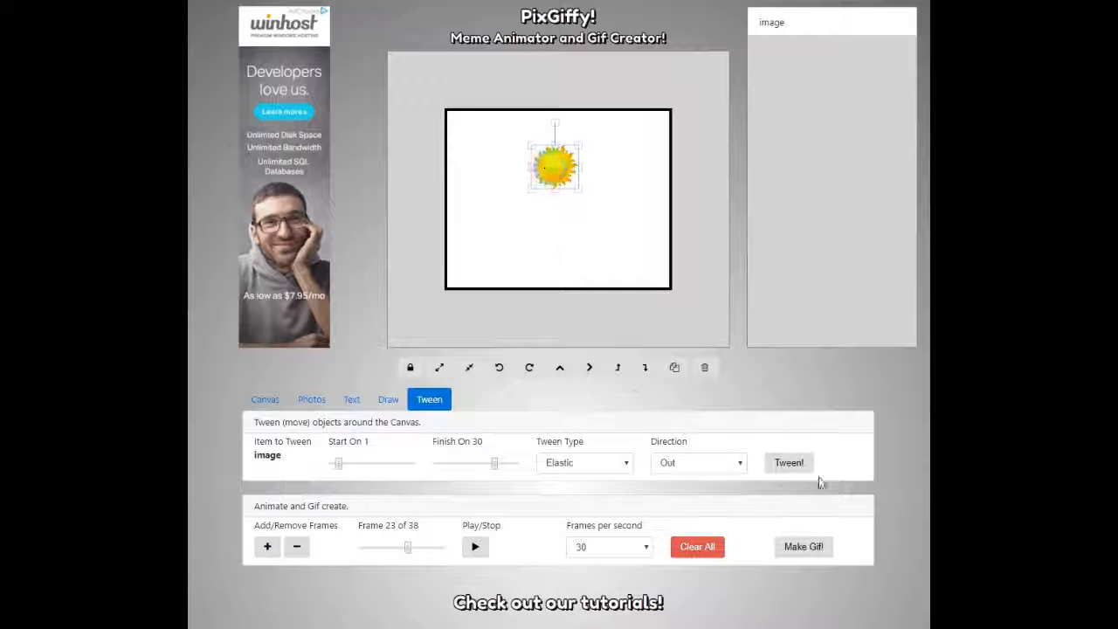
left_click(793, 461)
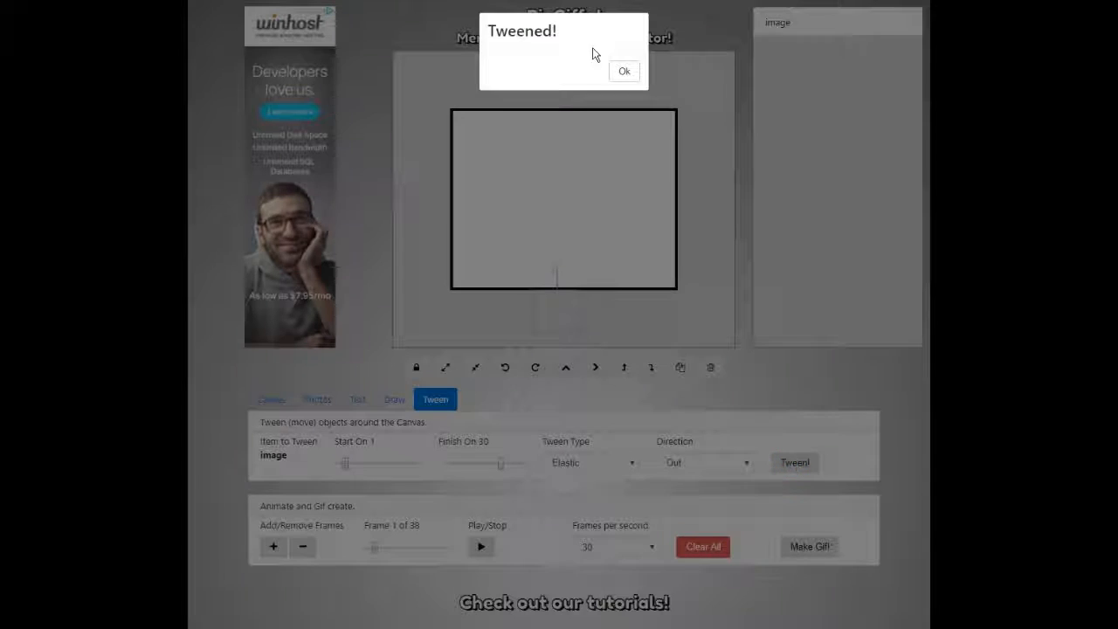
left_click(624, 70)
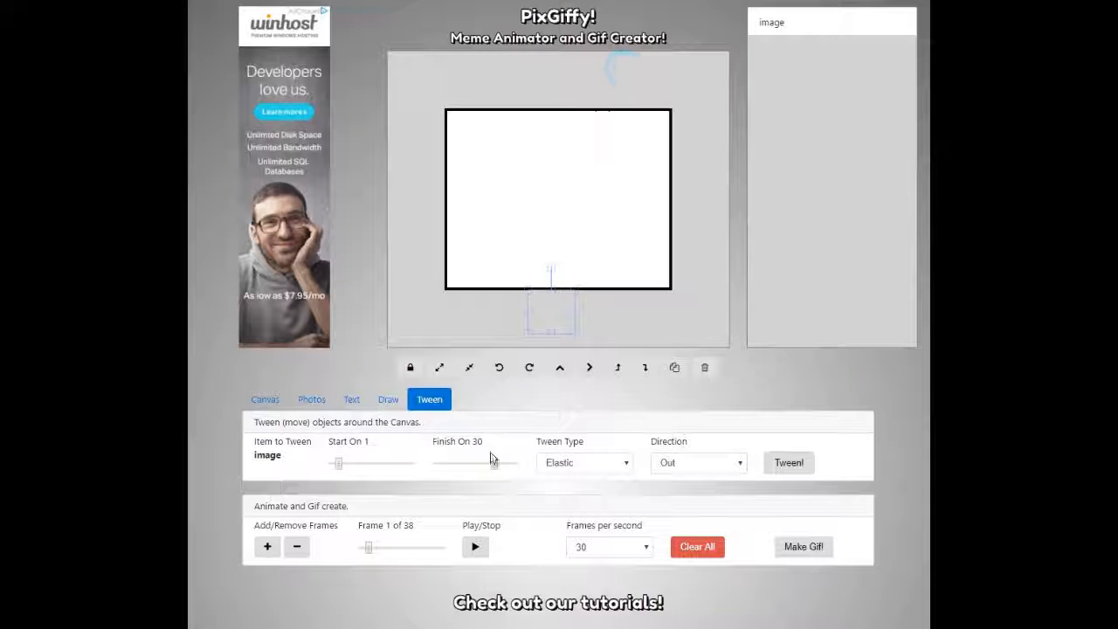
left_click(475, 548)
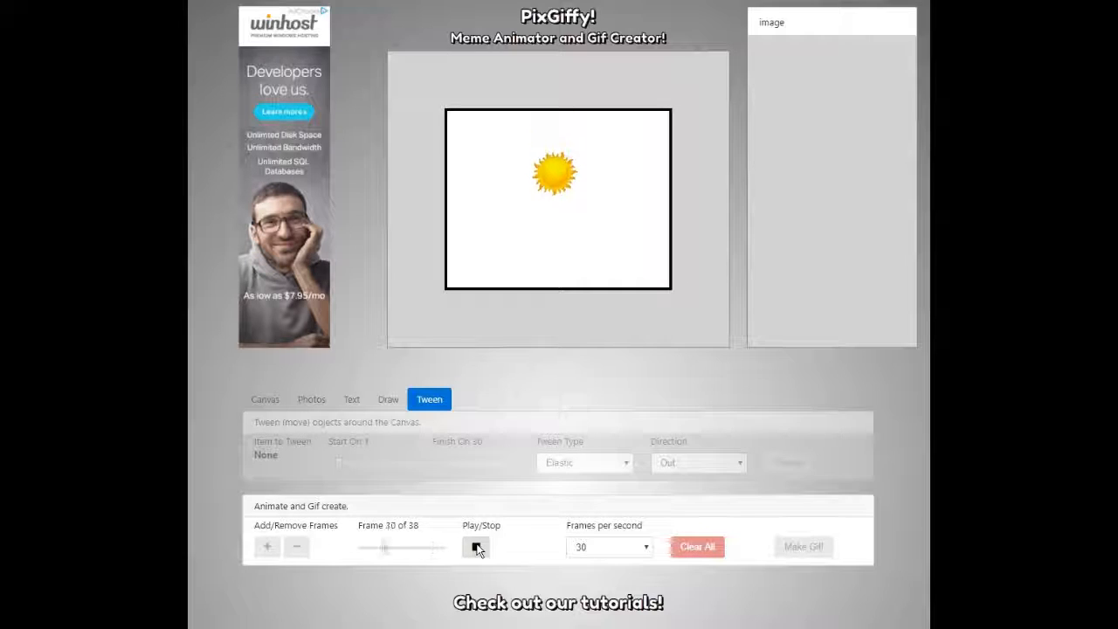
left_click(475, 548)
Switch to Bounce easing, re-apply the tween to the sun, and play the bouncing animation.
left_click(592, 463)
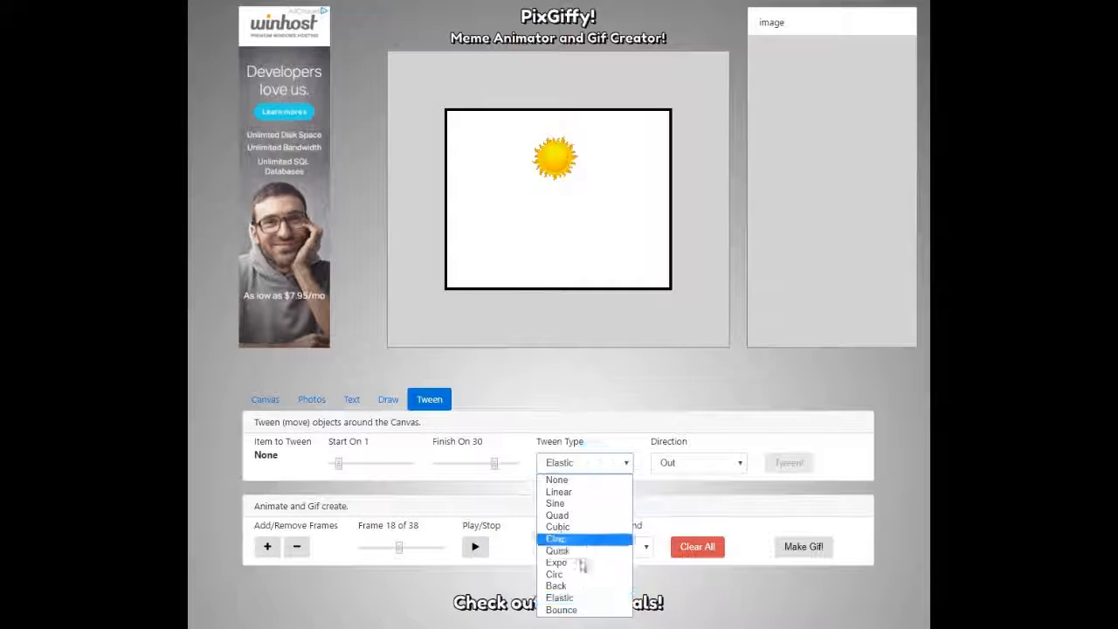
left_click(562, 609)
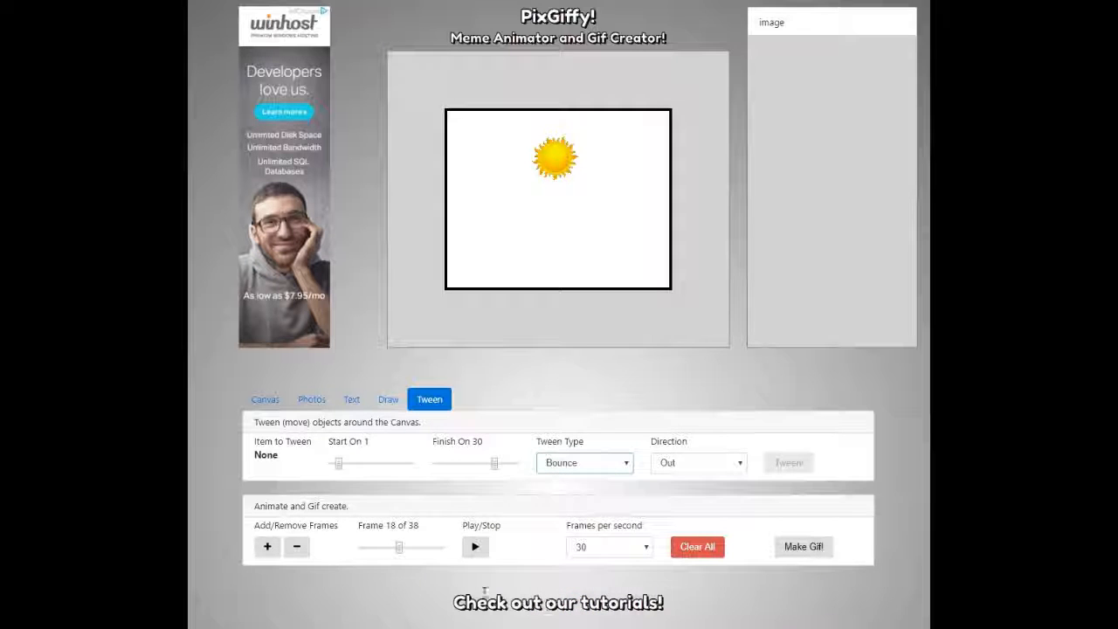
left_click(541, 158)
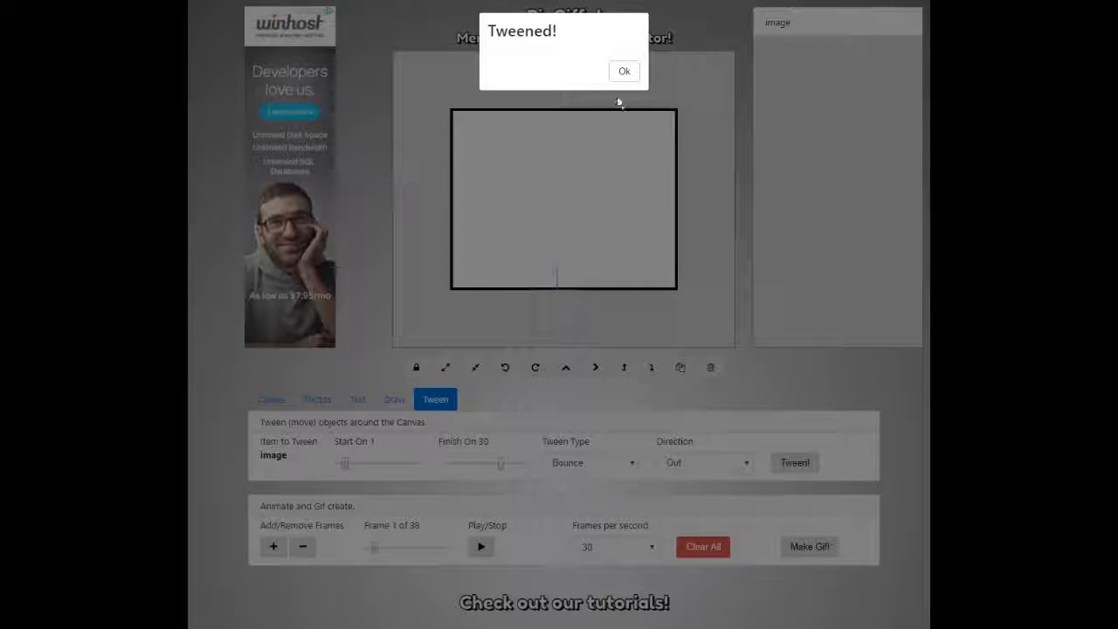
left_click(618, 73)
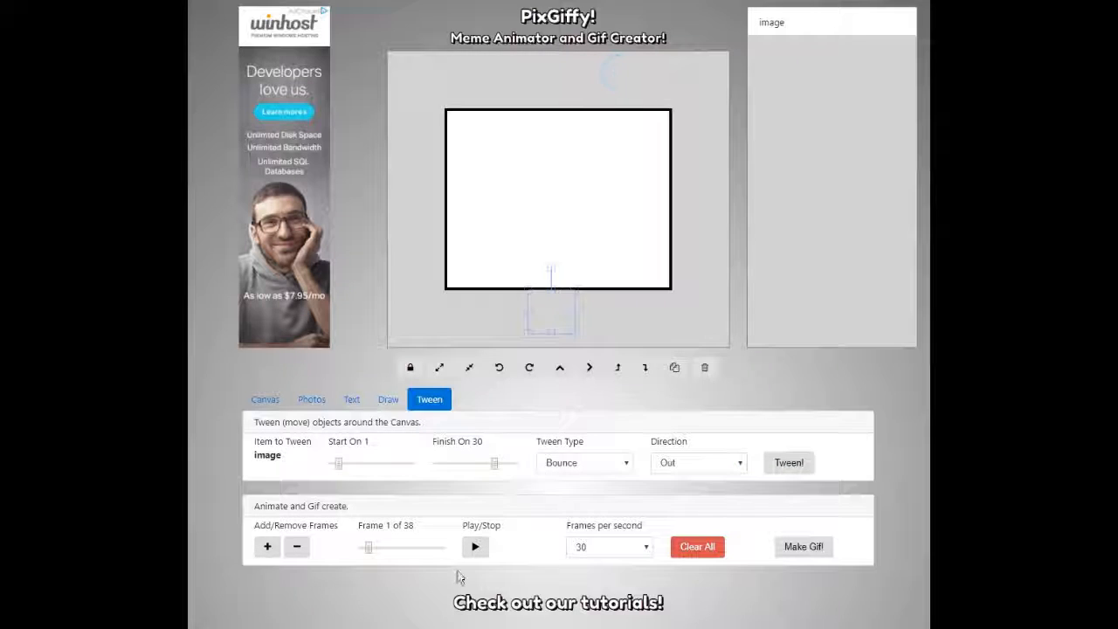
left_click(478, 547)
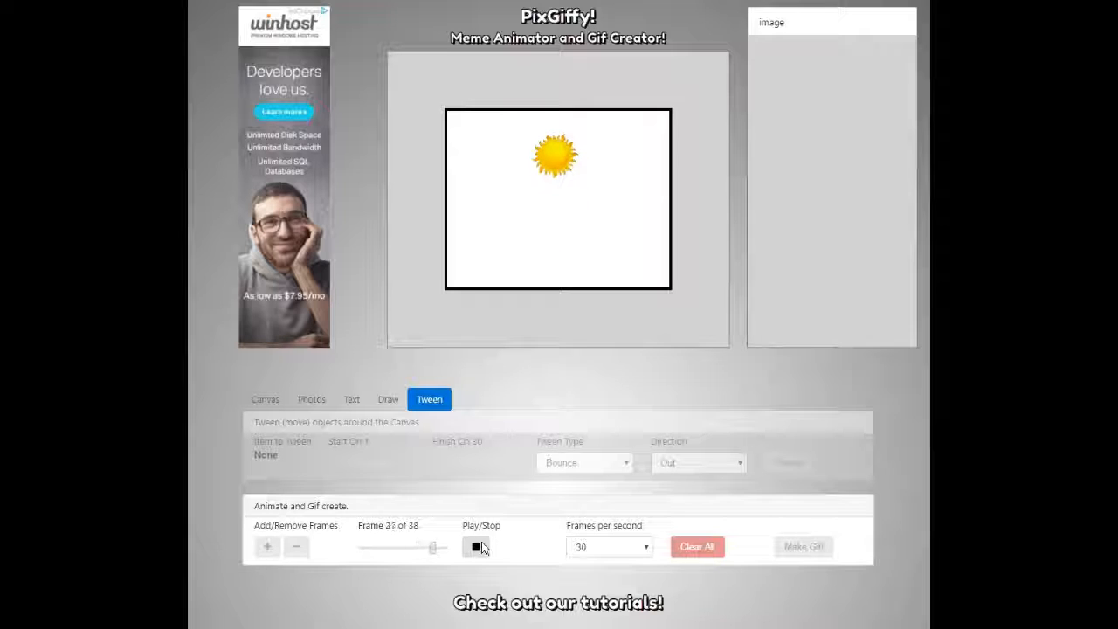
Try 60 and 40 fps, settle on 20 frames per second, stop playback and render the GIF.
left_click(618, 546)
left_click(611, 567)
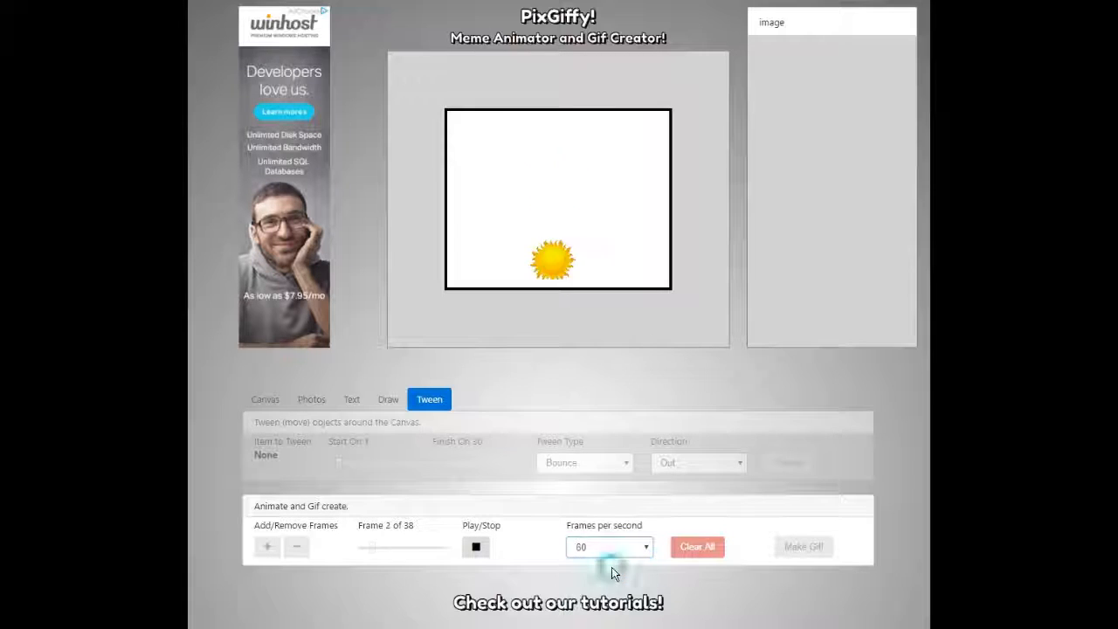
left_click(609, 547)
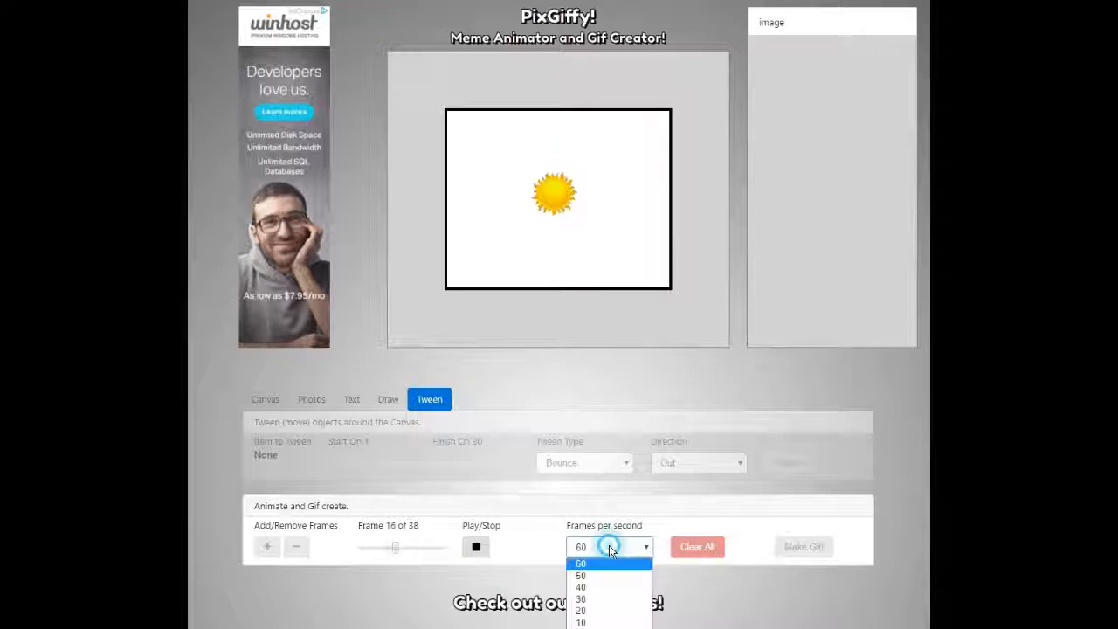
left_click(601, 586)
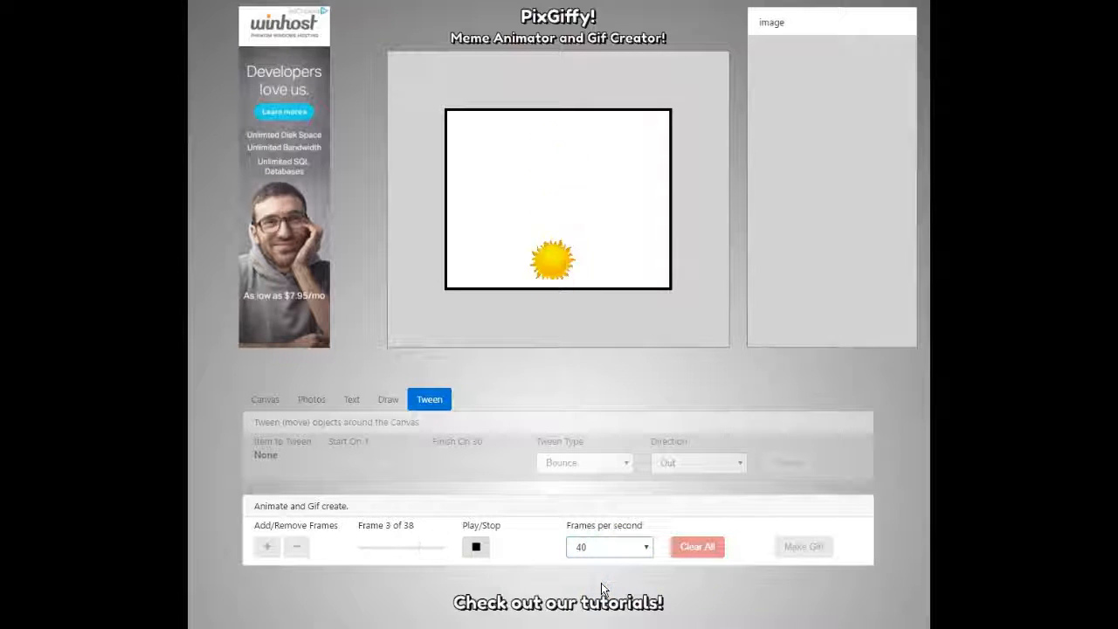
left_click(607, 547)
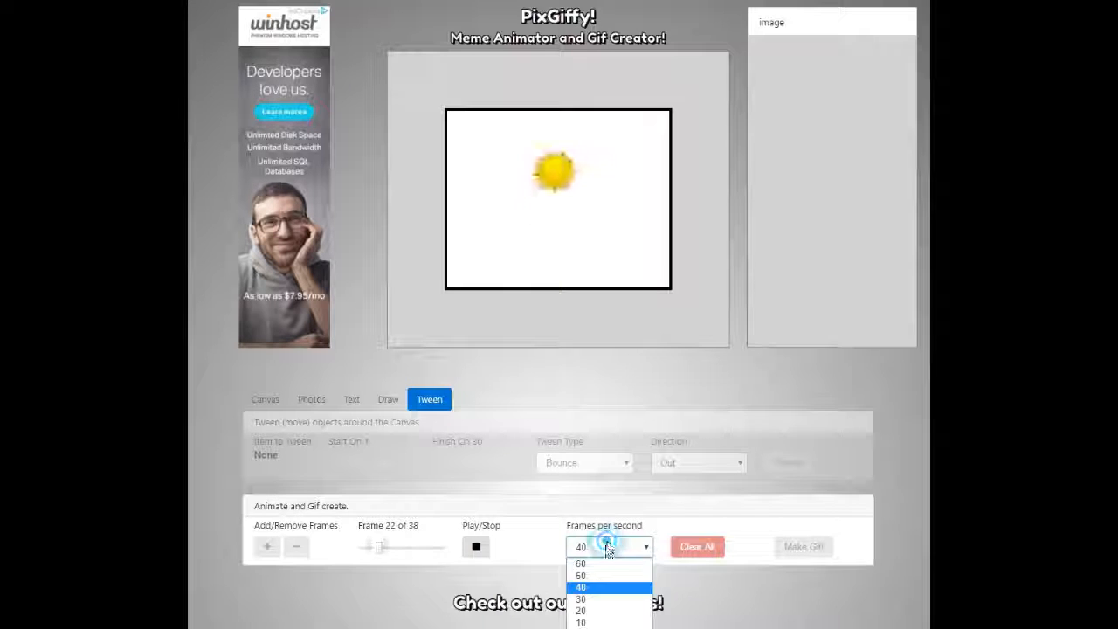
left_click(592, 610)
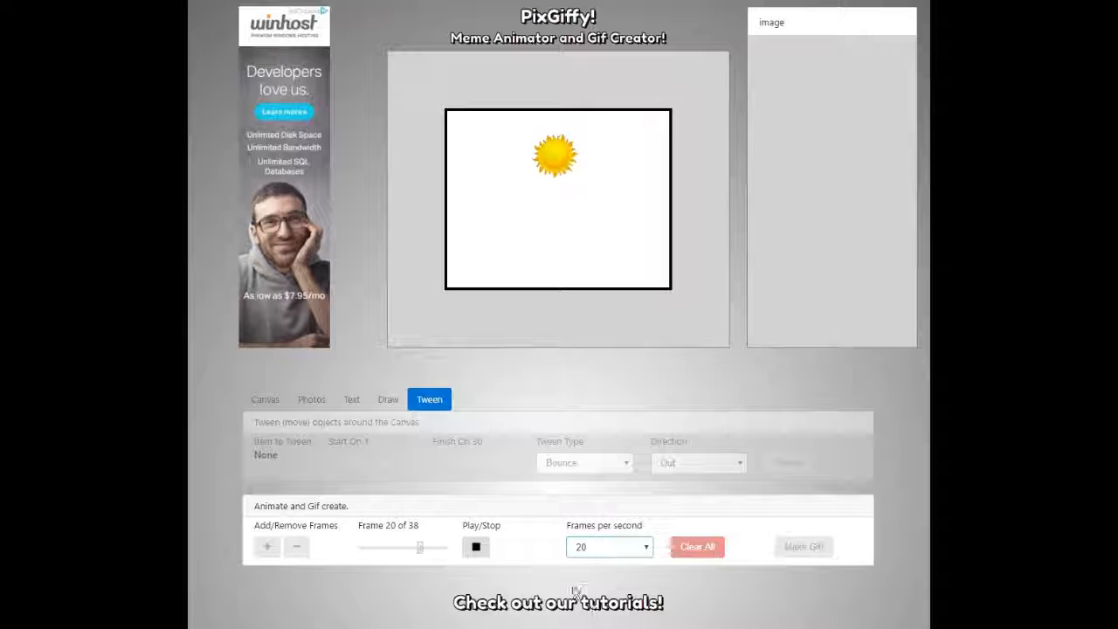
left_click(478, 549)
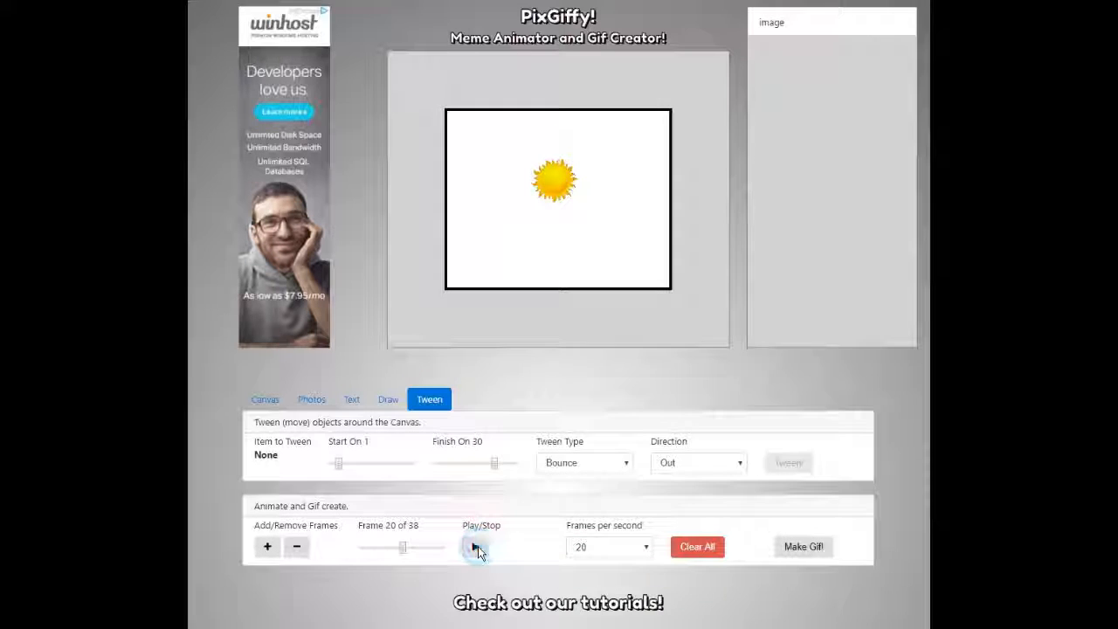
left_click(800, 547)
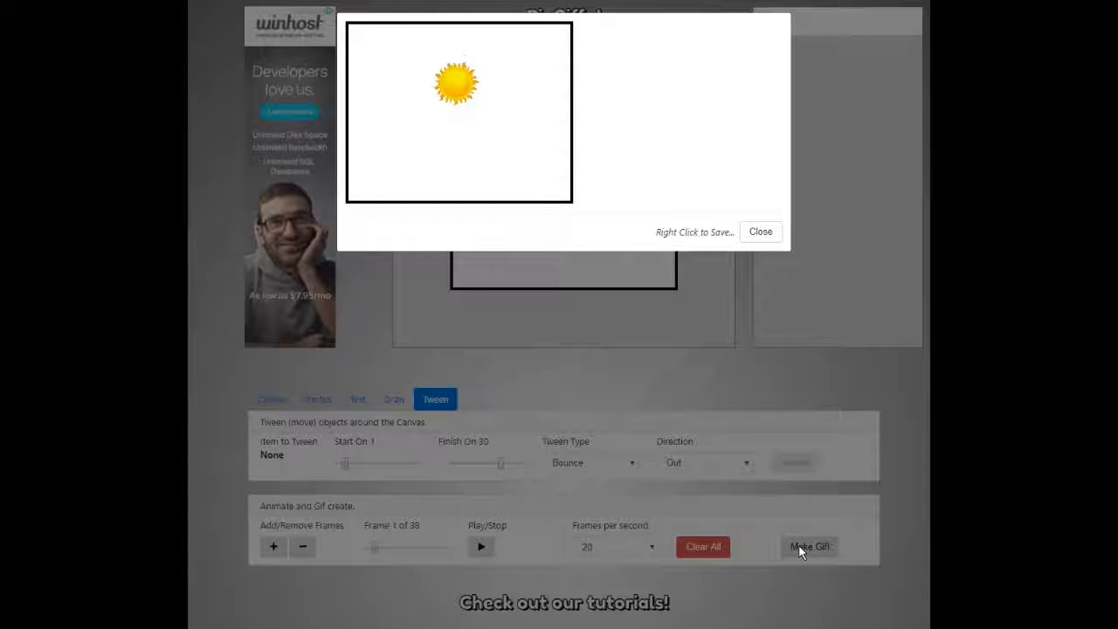
right_click(486, 171)
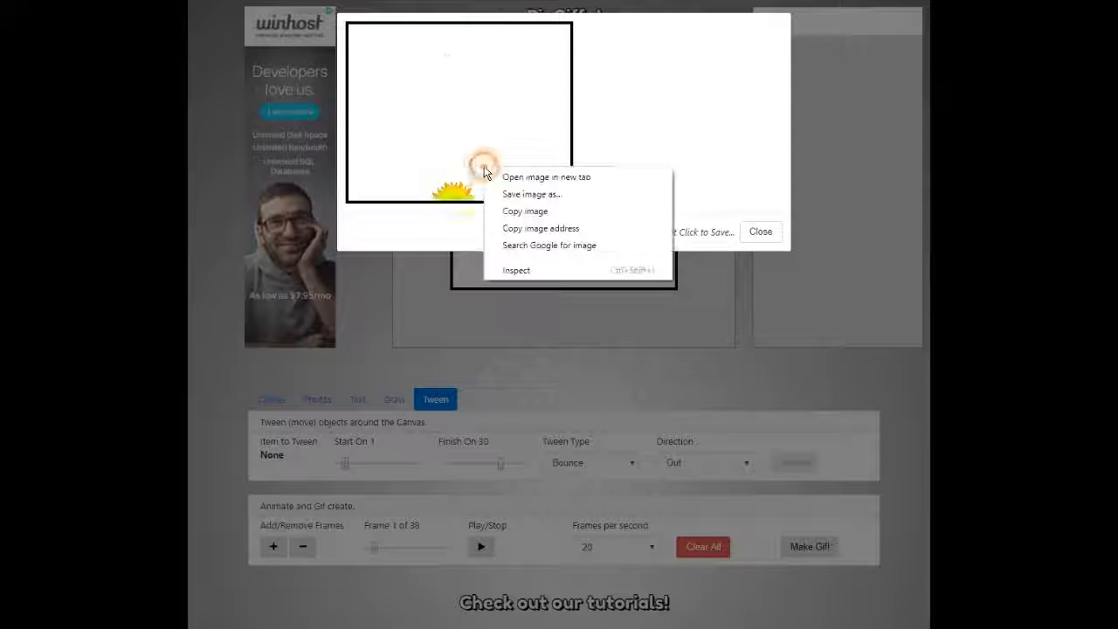
left_click(701, 113)
left_click(759, 232)
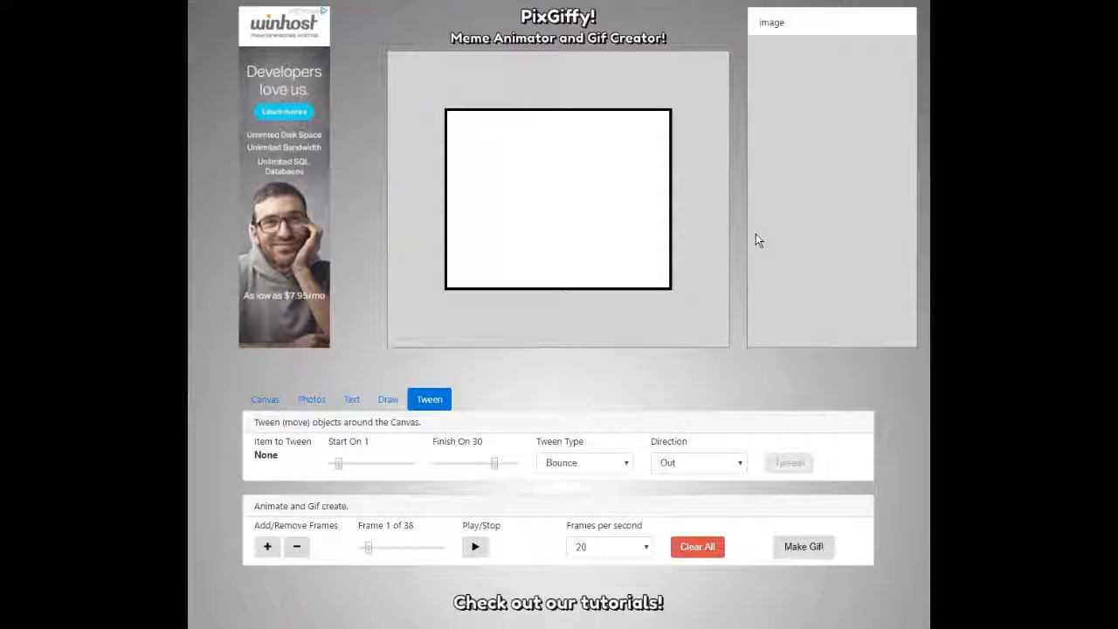